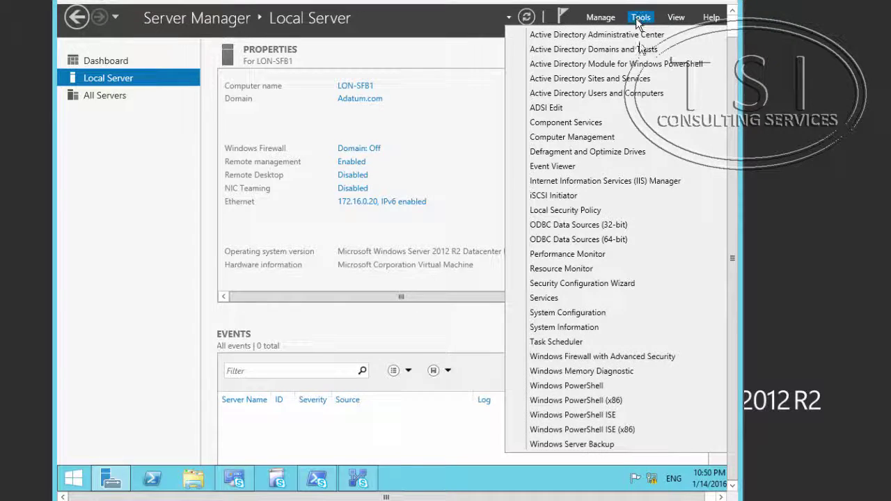
Open the Administrator account's Properties from the Adatum.com Users container in Active Directory Users and Computers.
left_click(644, 94)
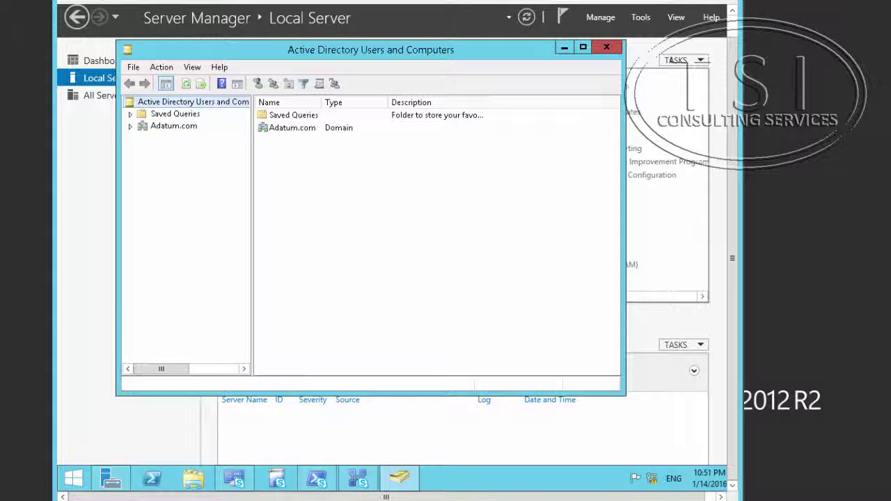
left_click(130, 126)
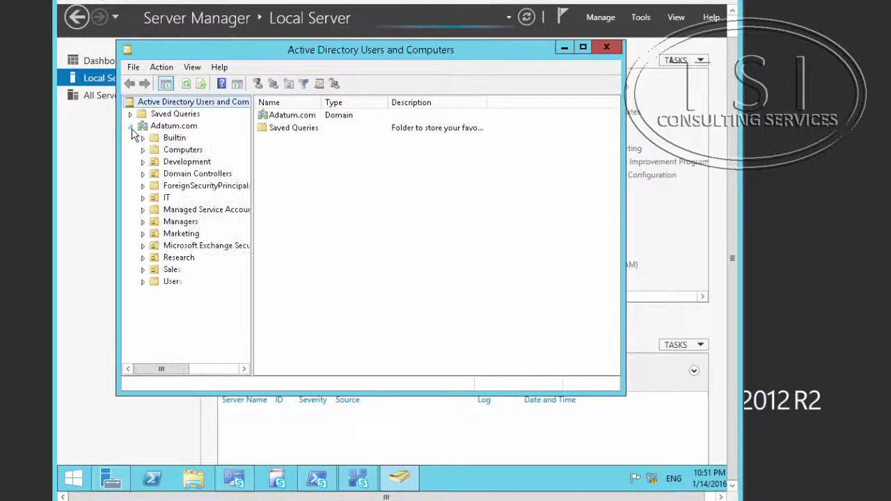
left_click(172, 281)
left_click(293, 116)
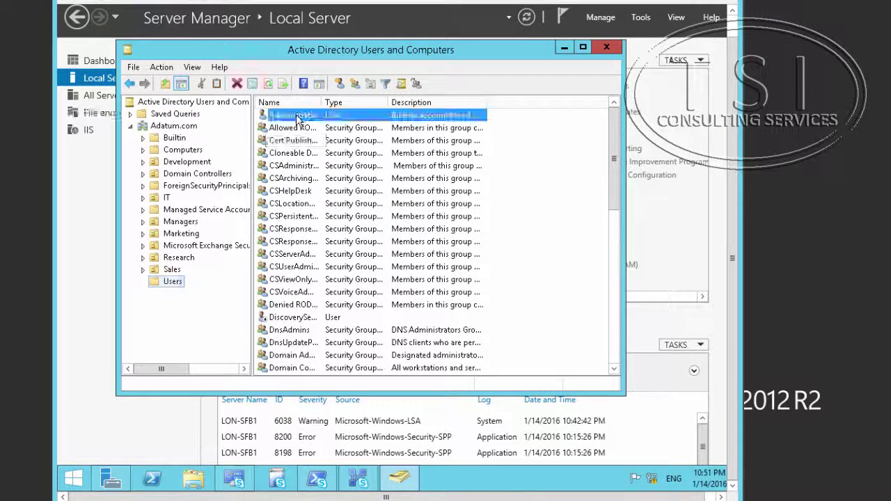
right_click(295, 117)
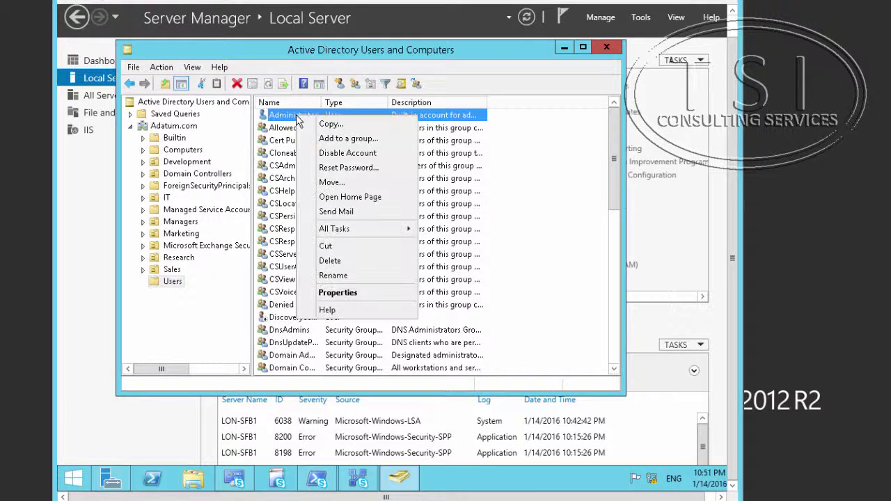
left_click(334, 292)
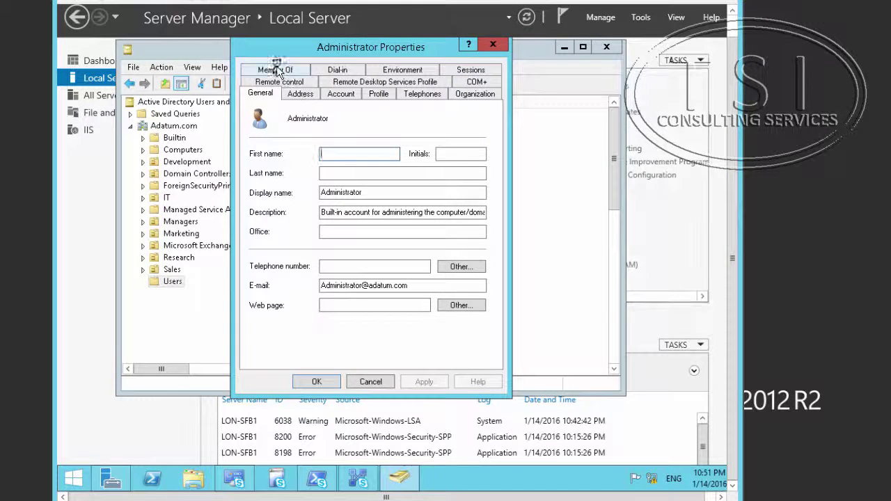
Add the Administrator account to the RTCUniversalServerAdmins group on the Member Of tab and close its properties.
left_click(277, 70)
left_click(277, 255)
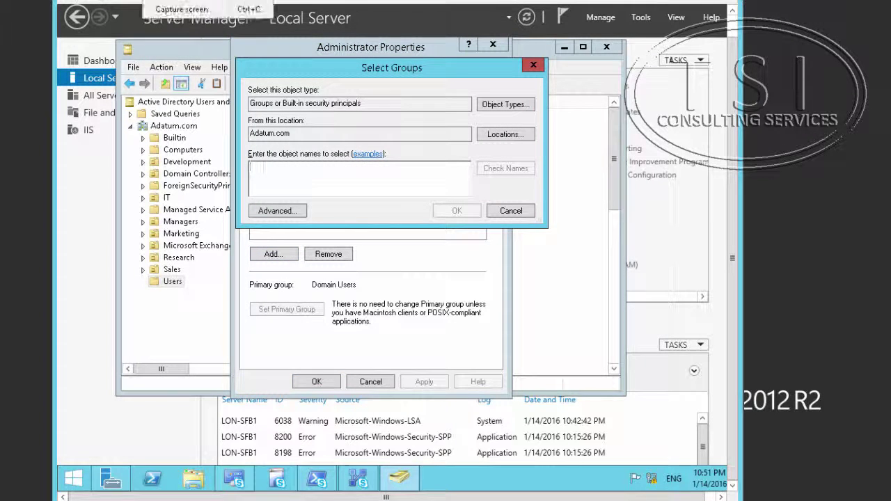
type("RTCUniversalServerAdmins")
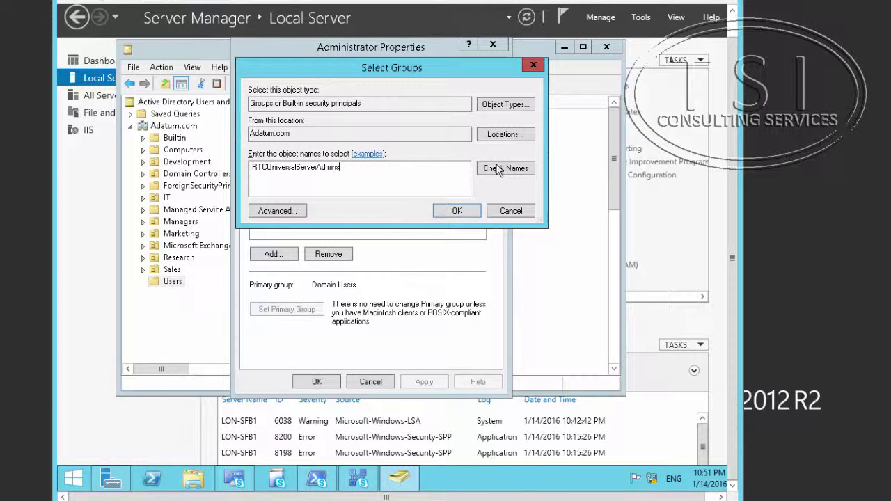
left_click(497, 170)
left_click(468, 212)
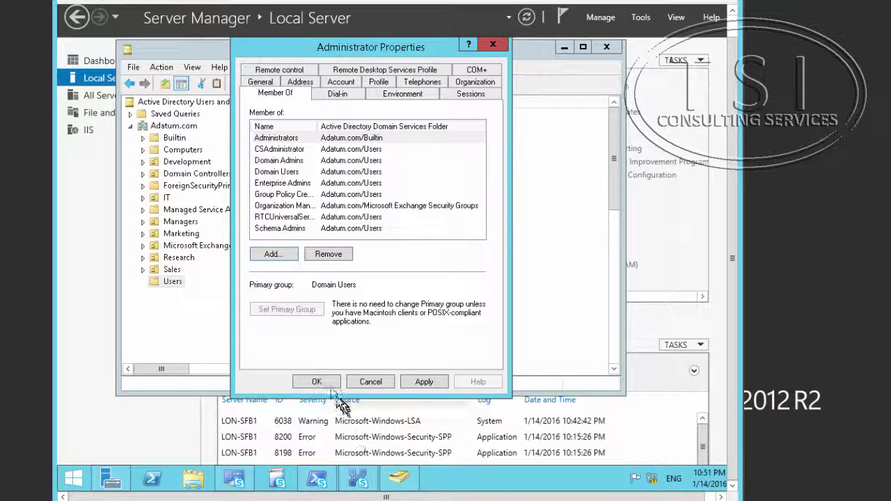
left_click(321, 381)
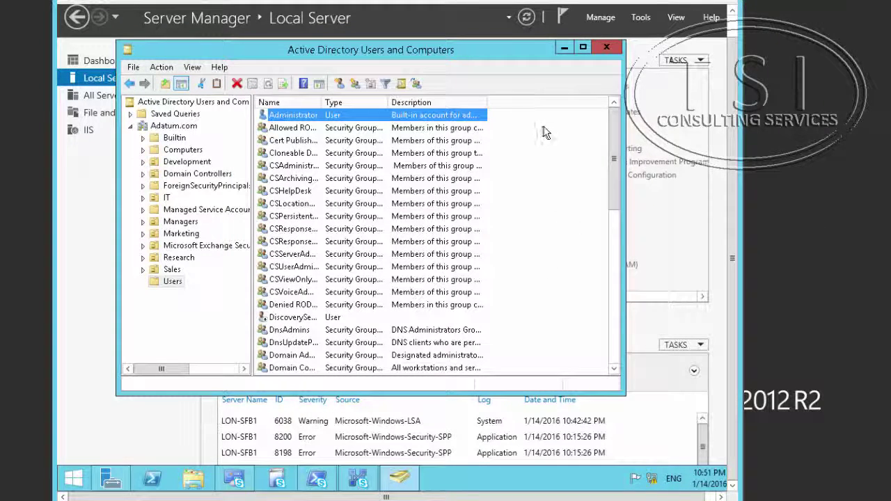
Close Active Directory Users and Computers and sign out of Windows.
left_click(606, 48)
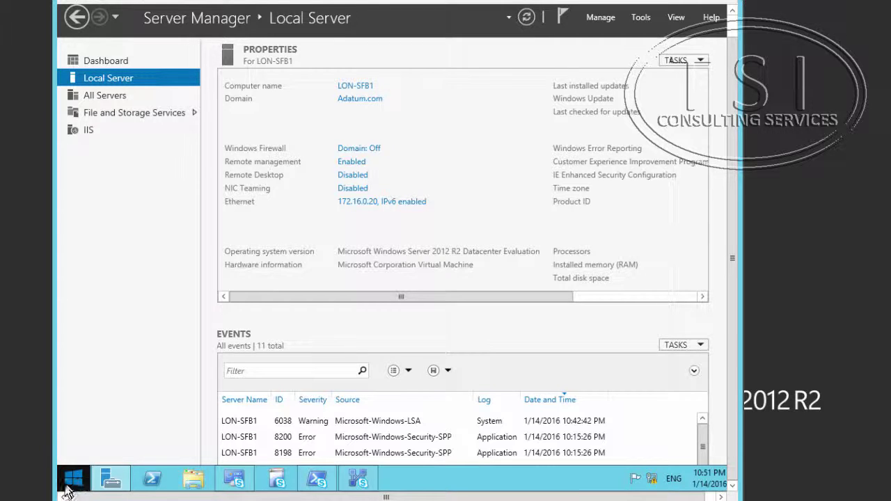
right_click(66, 491)
mouse_move(139, 462)
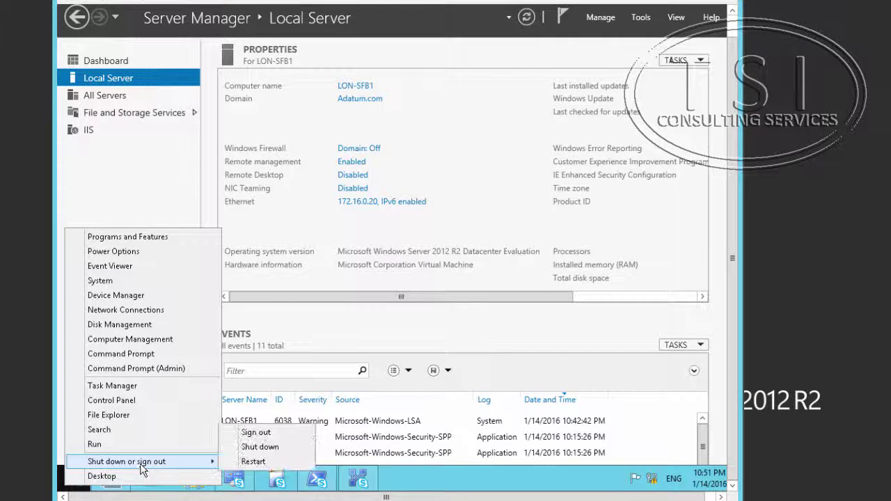
left_click(259, 434)
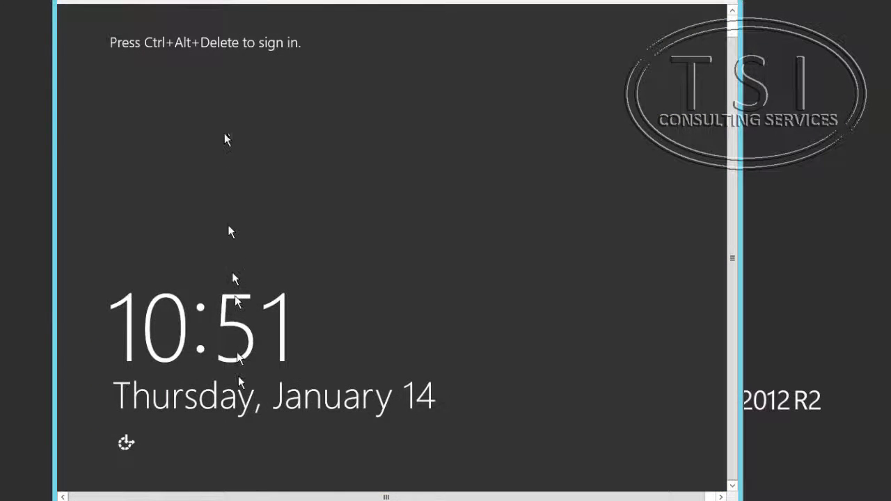
Sign back in as Administrator with the account password via Ctrl+Alt+Del and switch virtual machine windows.
left_click(161, 0)
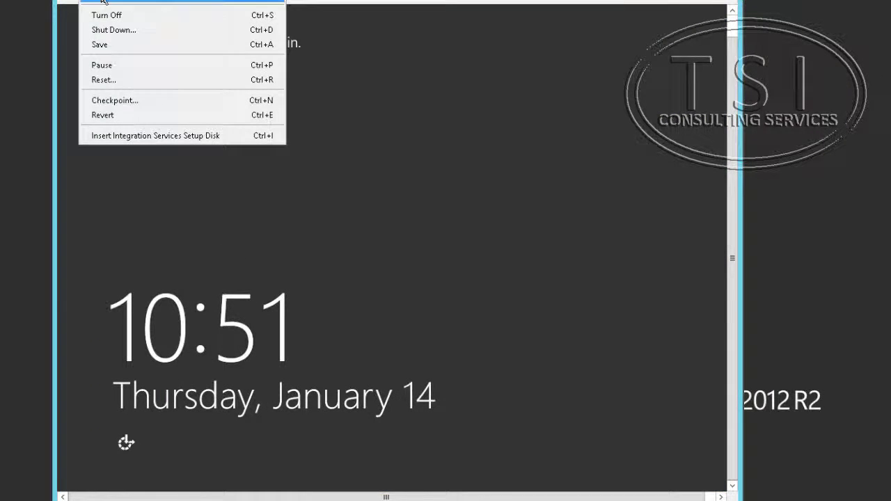
left_click(115, 4)
left_click(332, 195)
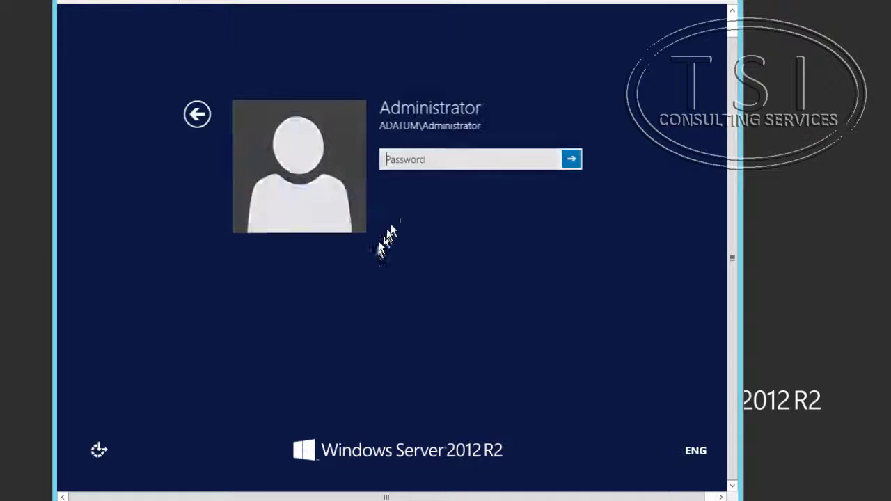
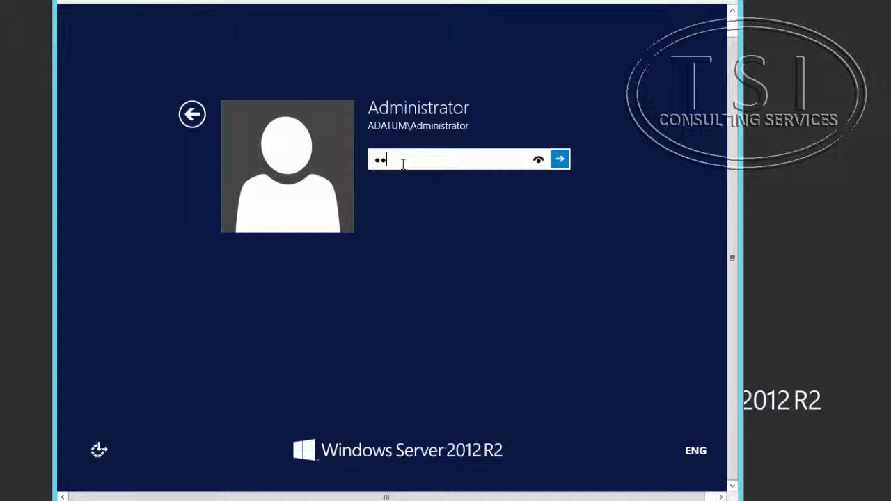
key("Return")
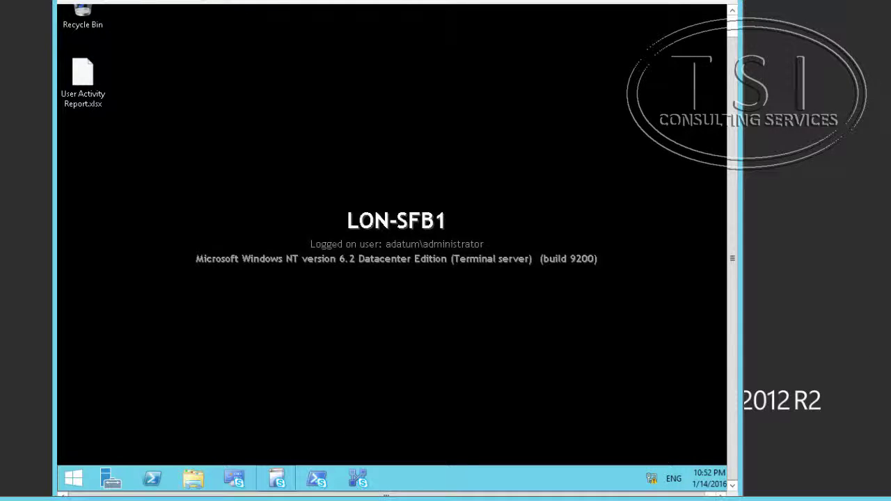
mouse_move(165, 499)
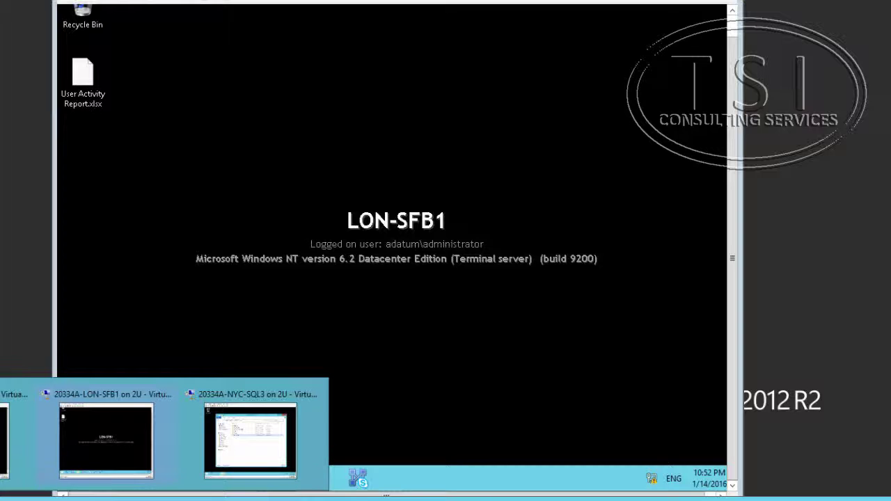
left_click(105, 440)
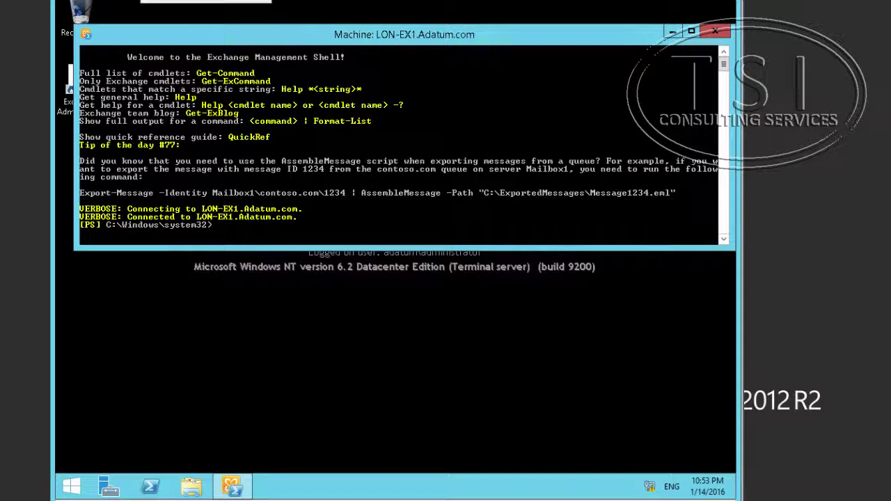
Run Get-MailboxDatabase | Select Name,*Provisioning* to check the mailbox database's provisioning settings.
type("Get-MailboxDatabase | Select Name,*Provisioning*")
key("Return")
left_click(586, 227)
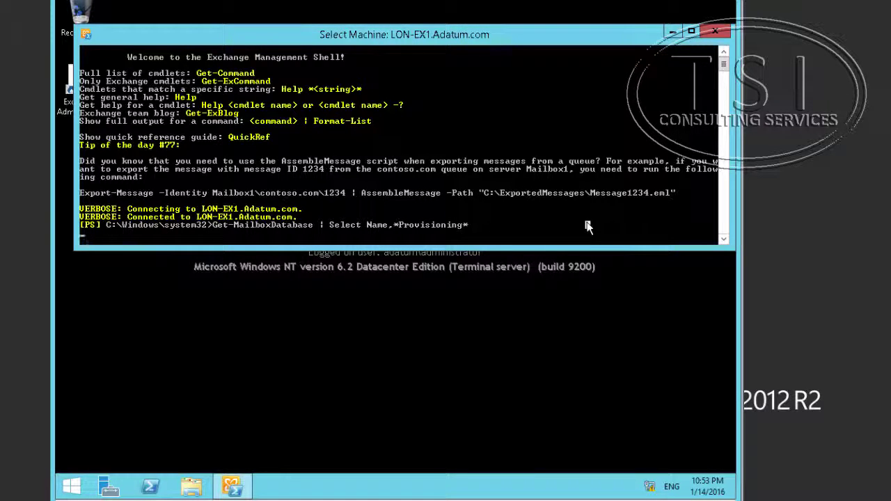
key("Escape")
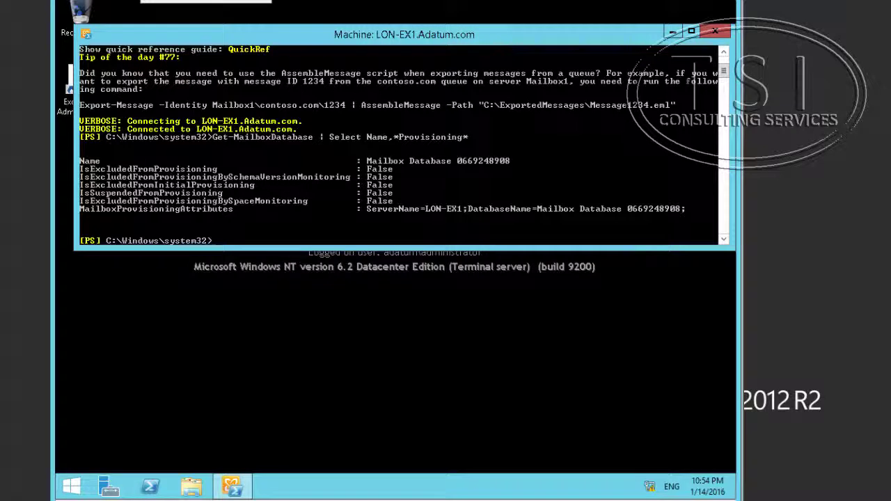
Change to the Exchange V15 scripts folder and run the partner application configuration script.
type("cd 'C:\\Program Files\\Microsoft\\Exchange Server\\V15\\scripts'")
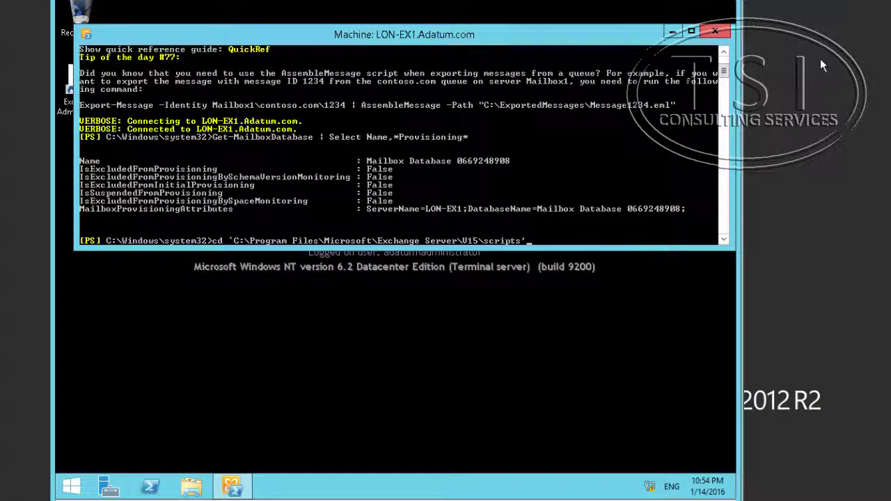
key("Return")
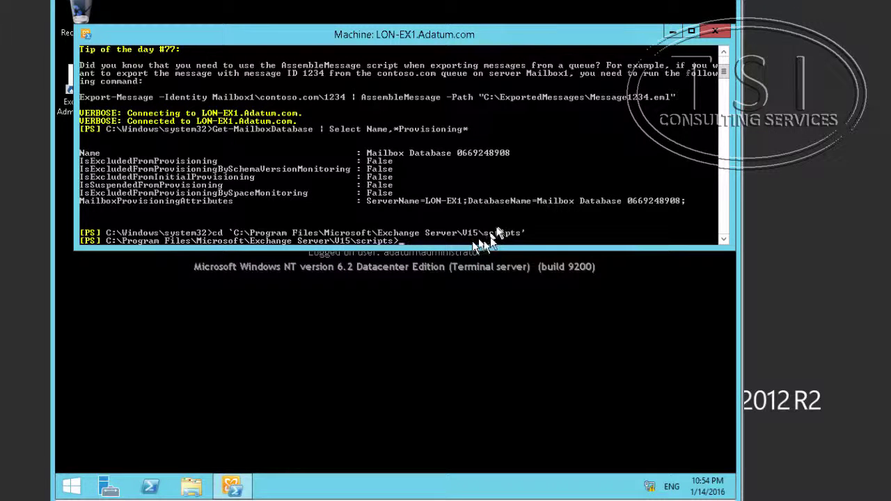
left_click(461, 241)
type(".\\config")
key("Tab")
key("Tab")
key("Tab")
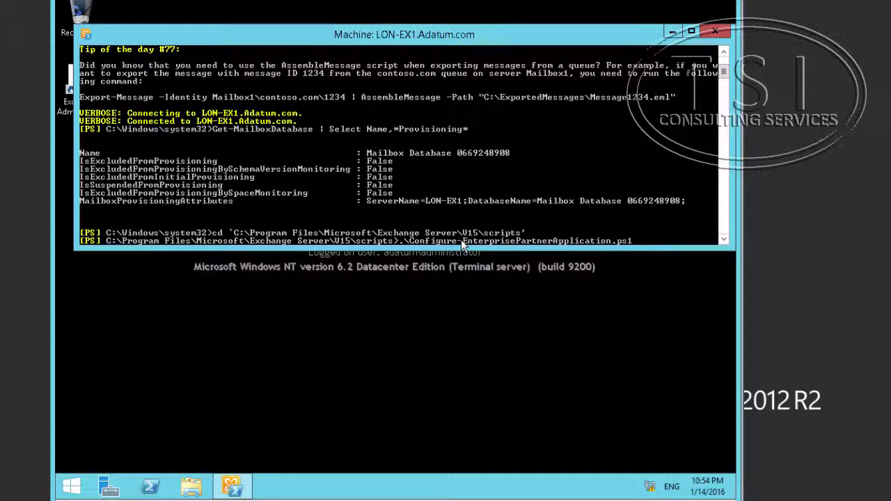
key("Return")
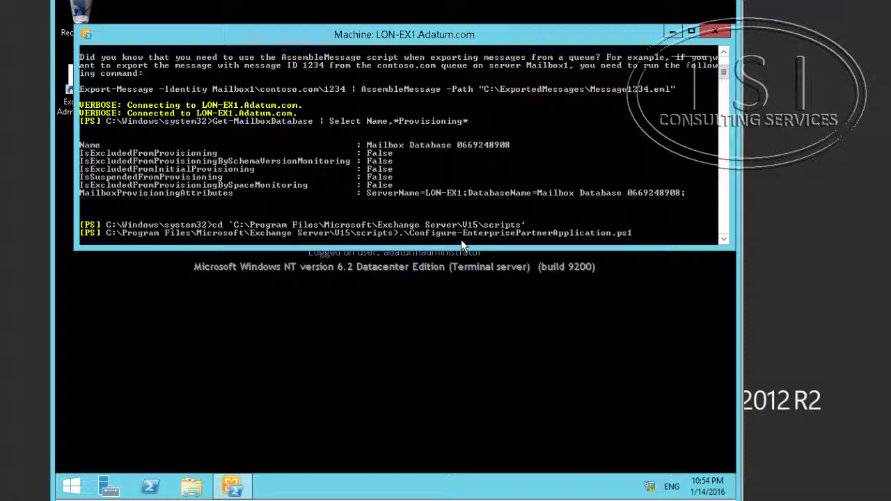
Run Configure-EnterprisePartnerApplication.ps1 with the pool.adatum.com metadata/json/1 URL and ApplicationType Lync.
left_click(457, 229)
key("Escape")
type(".\\Configure-EnterprisePartnerApplication.ps1 -AuthMetaDataUrl")
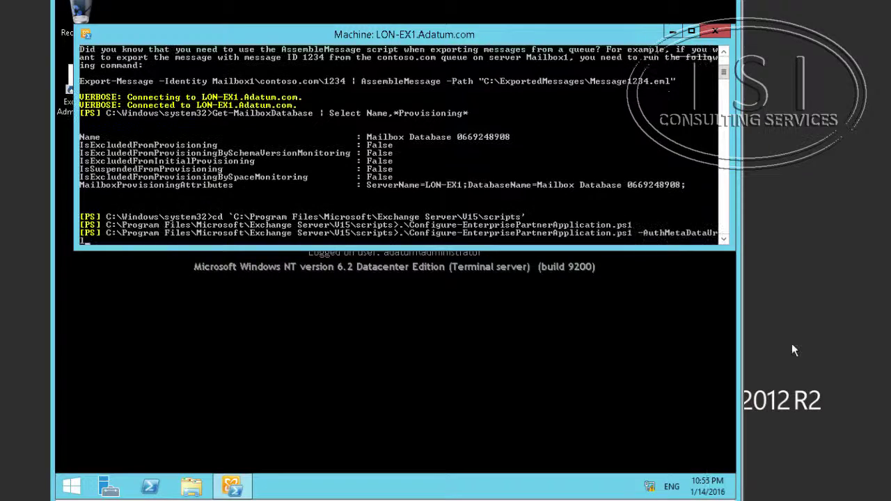
left_click(108, 244)
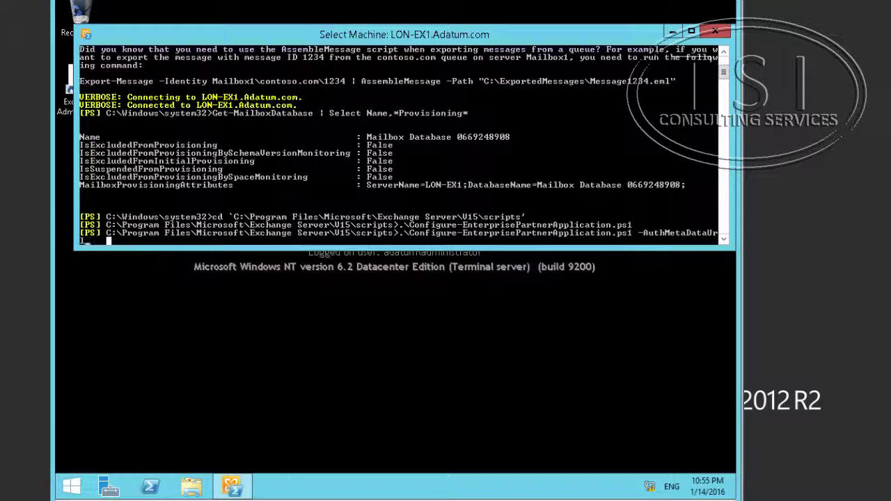
right_click(446, 240)
left_click(444, 238)
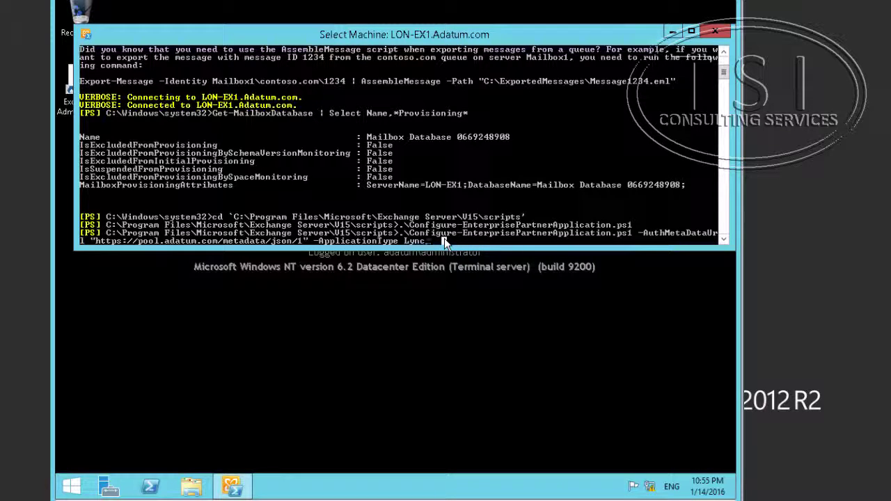
right_click(444, 238)
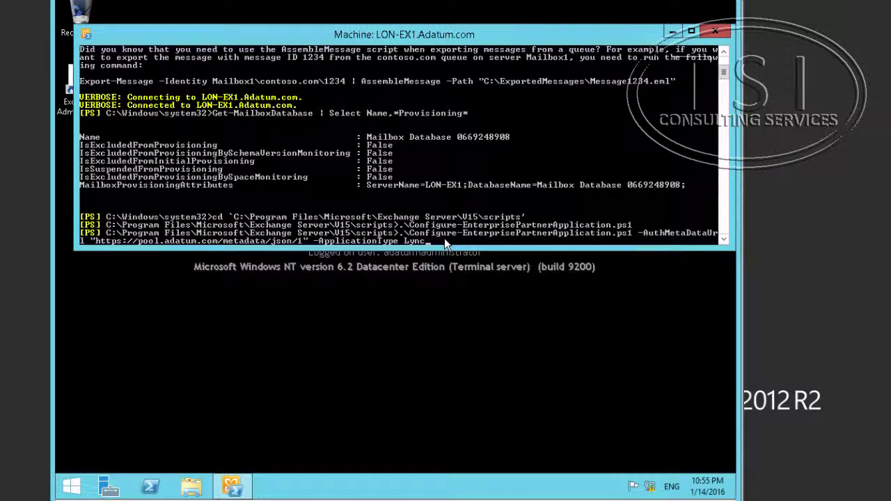
key("Return")
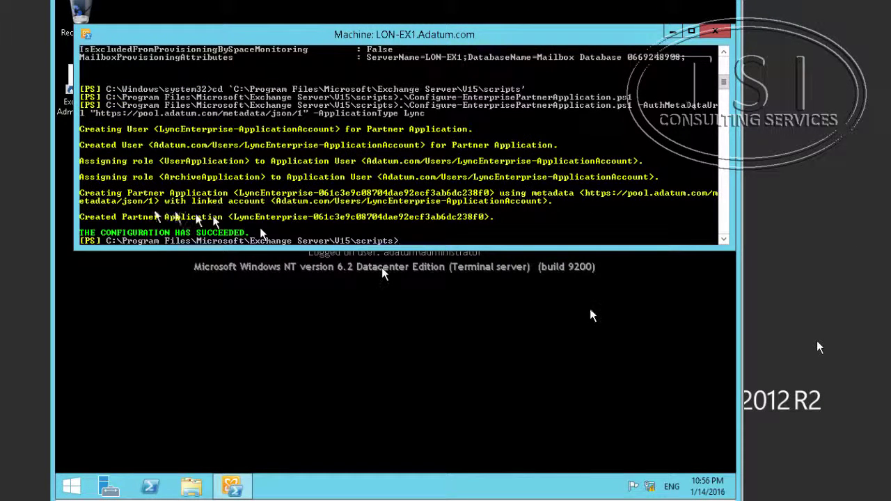
Restart the internet services with IISRESET.
left_click(429, 240)
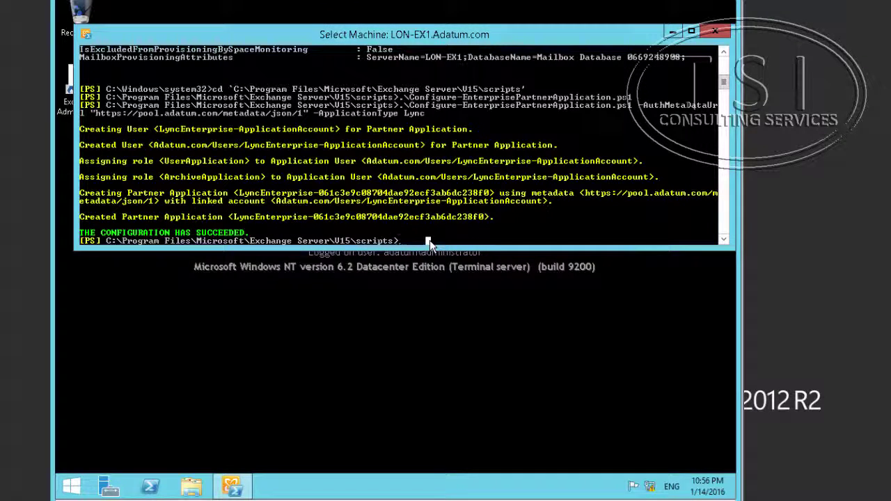
type("IISRE")
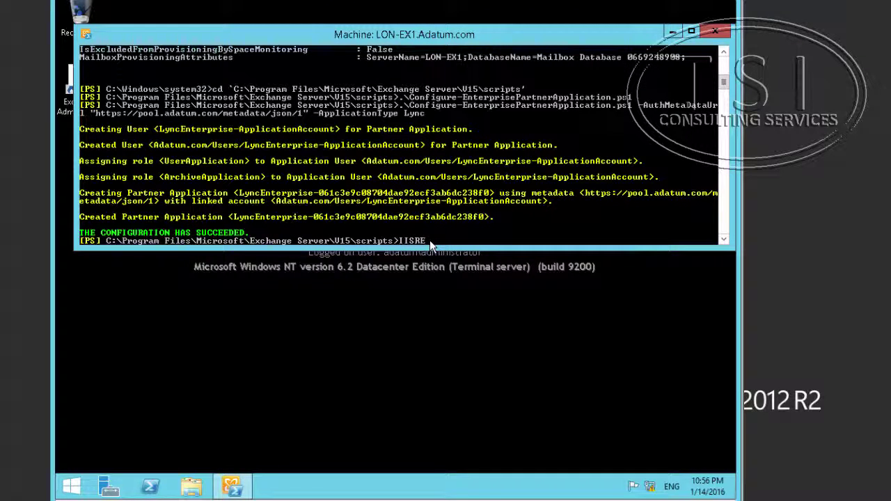
type("SET")
key("Return")
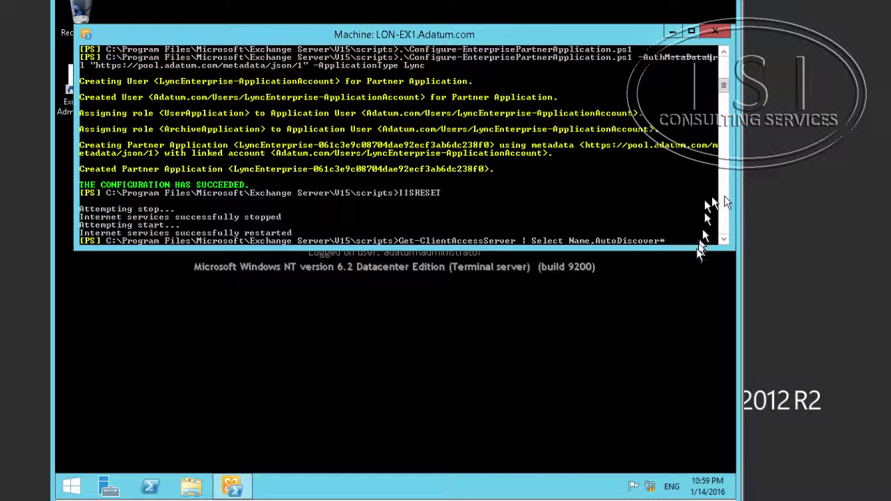
Run Get-ClientAccessServer | Select Name,AutoDiscover* to list the AutoDiscover settings.
left_click(693, 236)
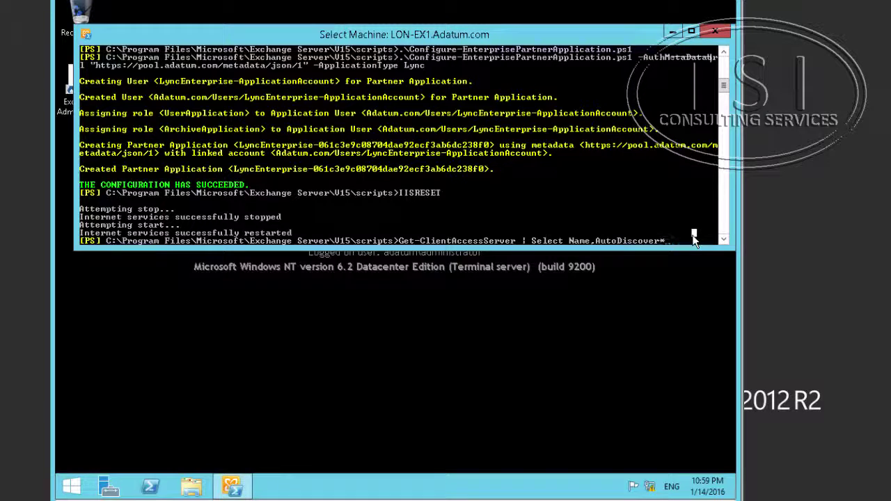
key("Escape")
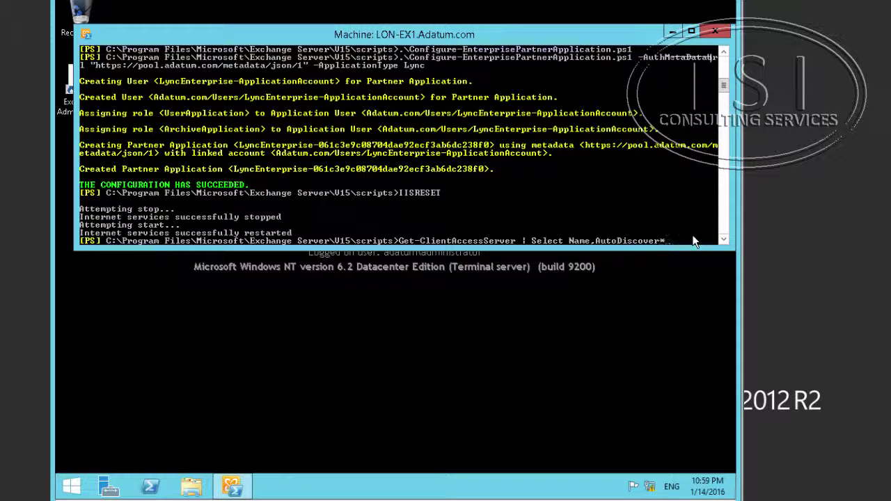
key("Return")
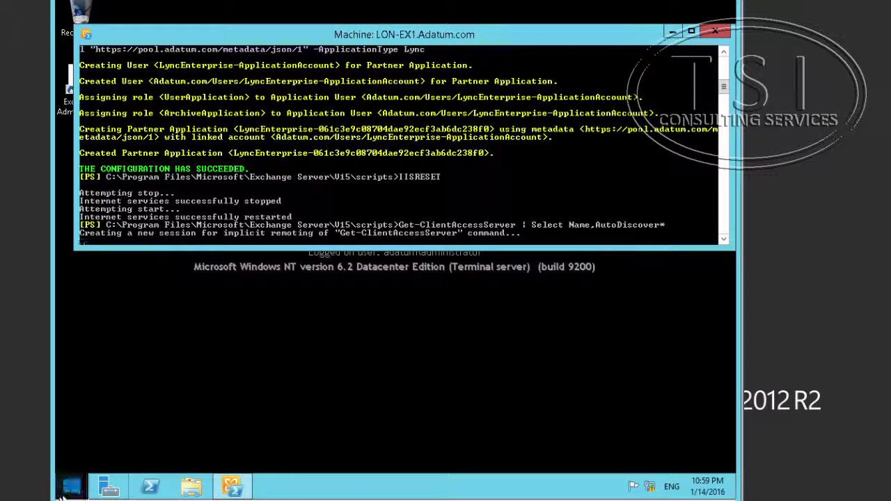
Launch Notepad from the Run prompt and return to the Exchange console.
right_click(72, 492)
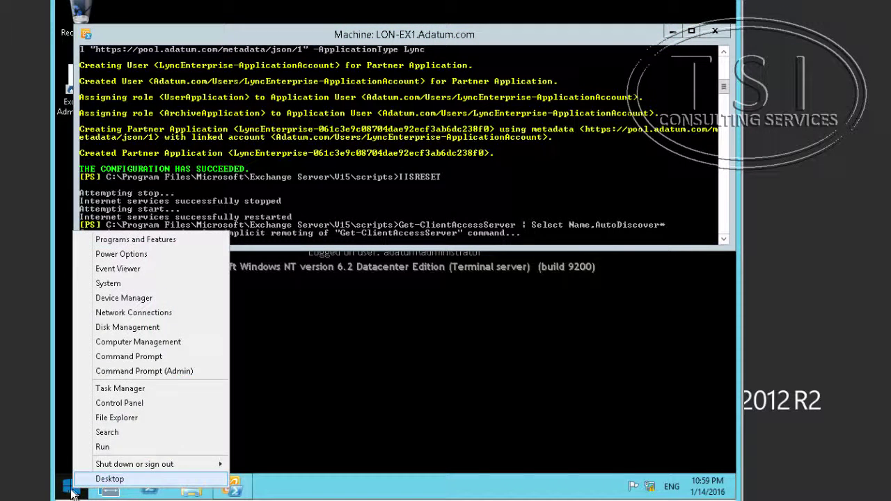
left_click(116, 447)
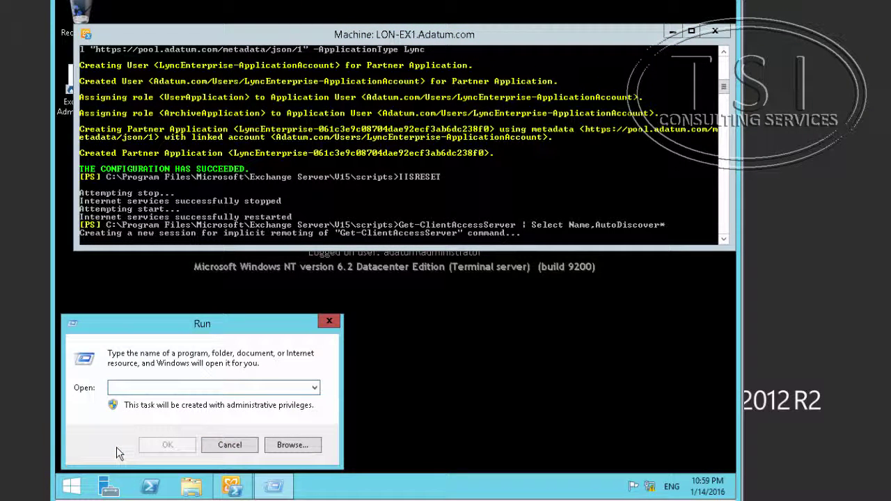
type("NOTEPAD")
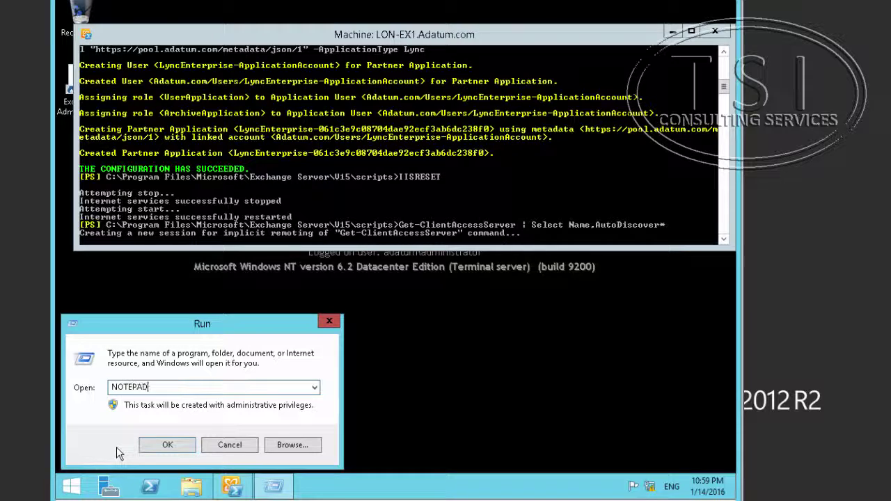
key("Return")
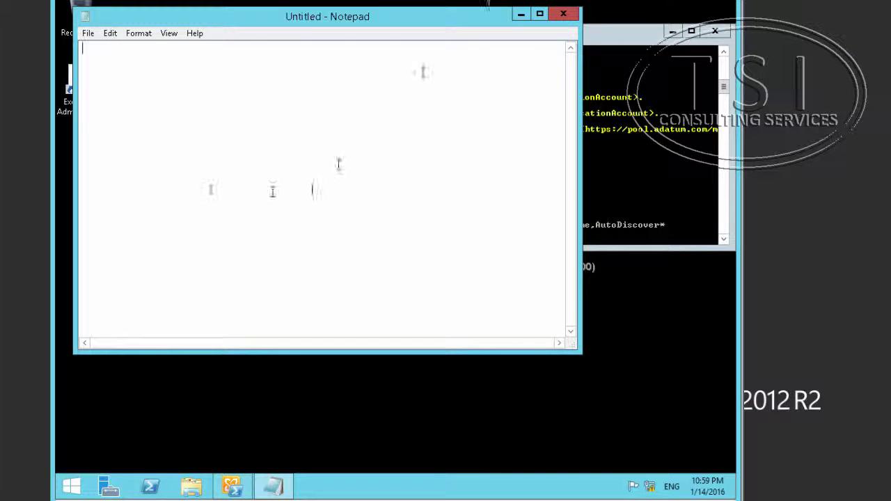
left_click(519, 14)
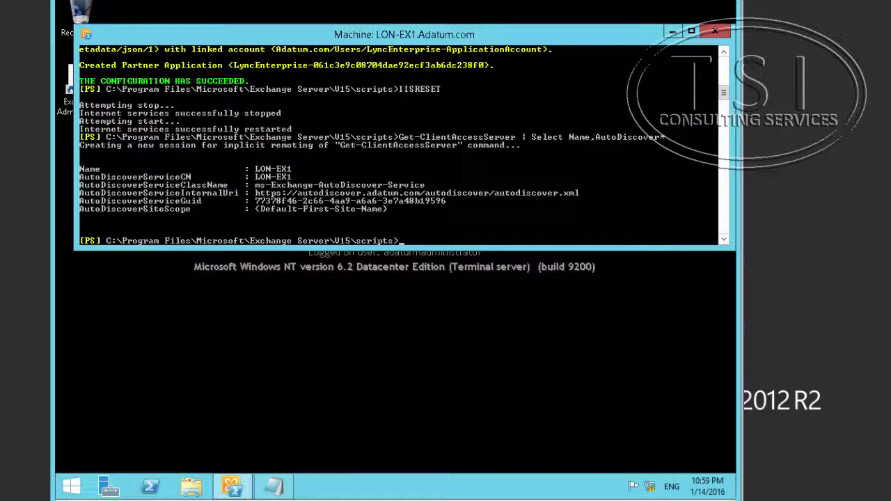
Mark the AutoDiscover output in the console and attempt a paste into Notepad.
left_click_drag(79, 168, 600, 211)
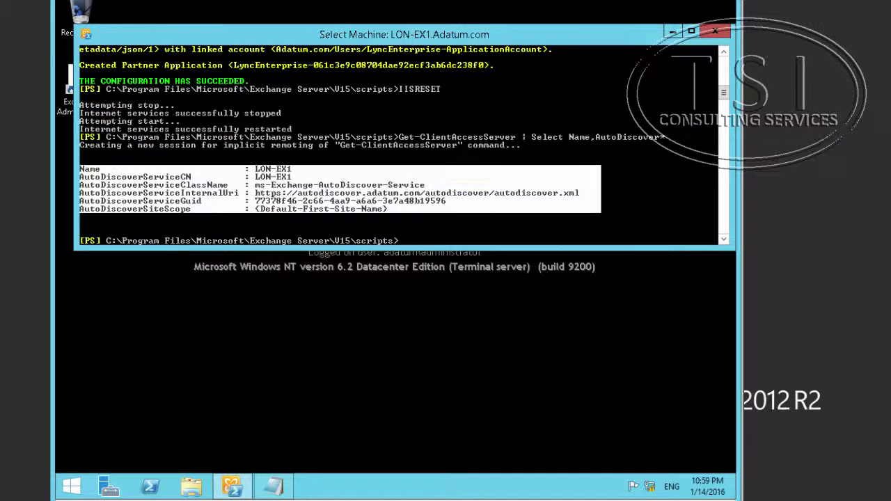
left_click(84, 33)
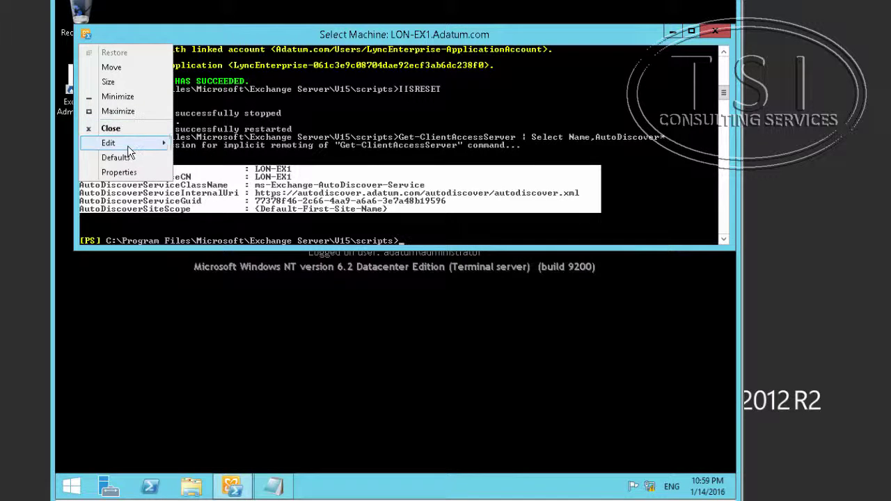
mouse_move(128, 145)
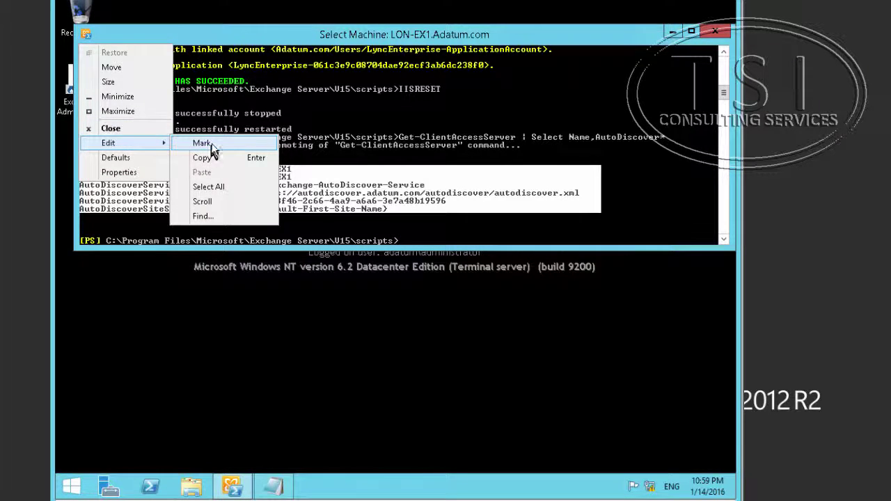
left_click(202, 144)
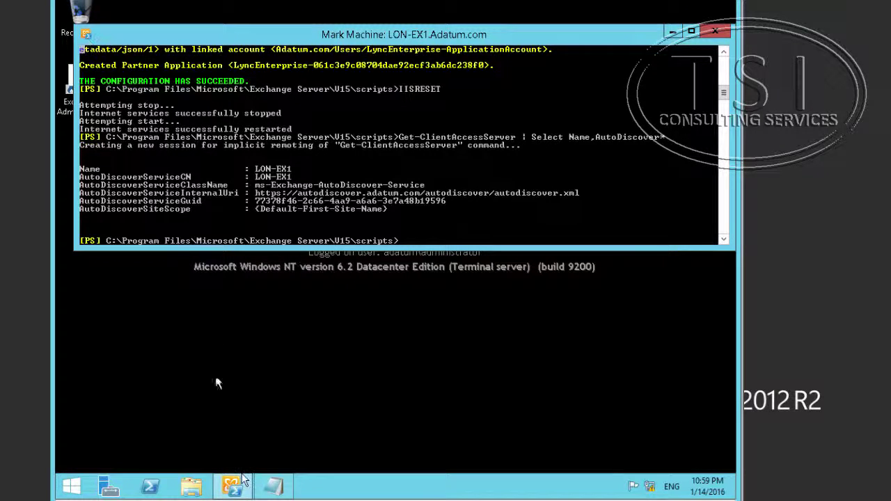
left_click(283, 481)
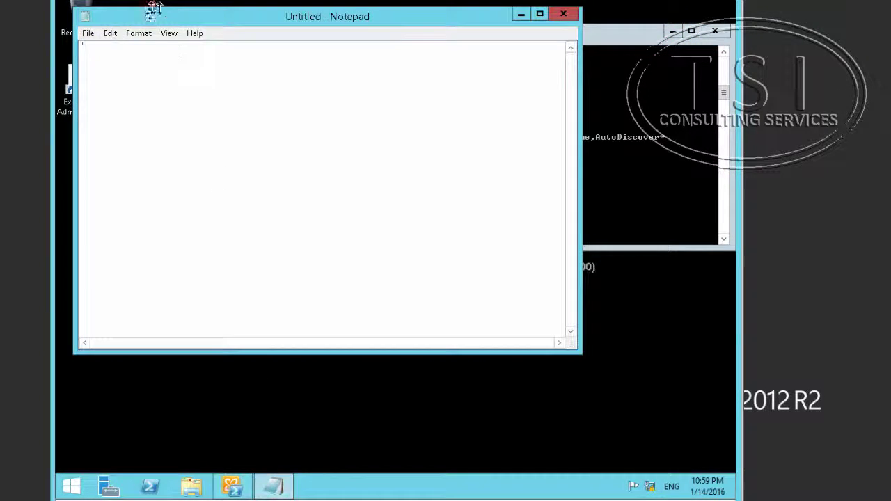
left_click(110, 33)
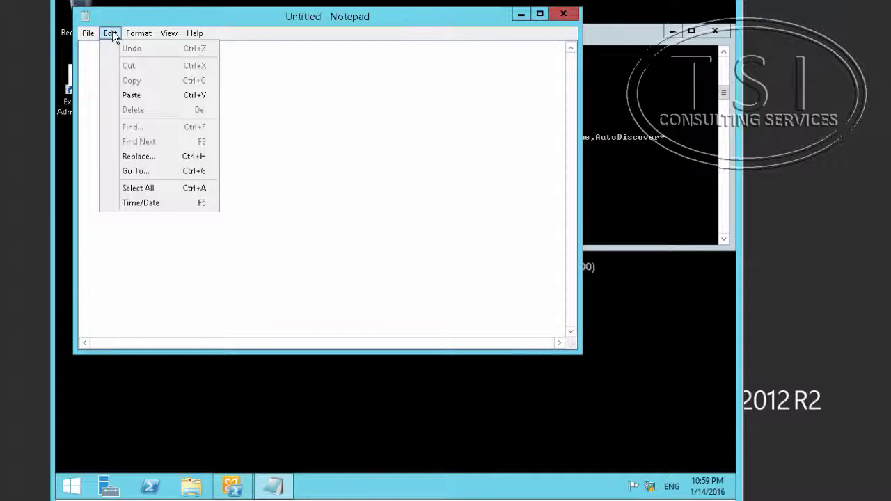
left_click(139, 96)
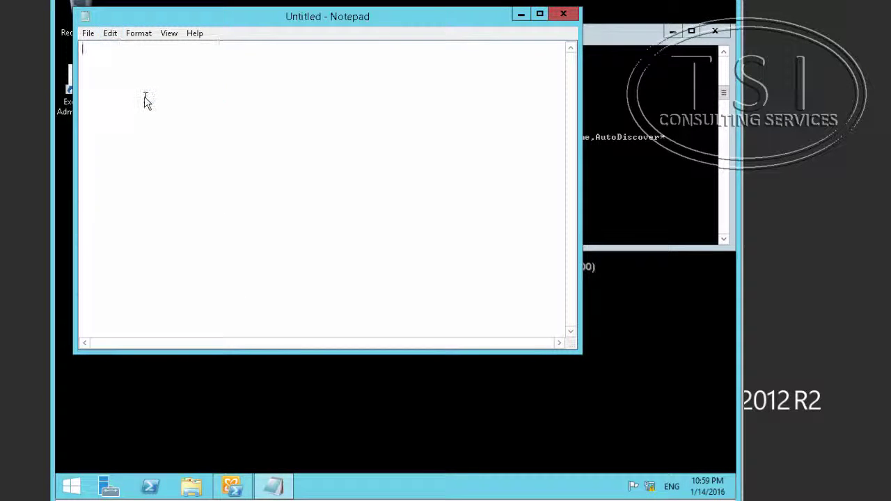
Copy the six AutoDiscover output lines from the console and paste them into Notepad.
left_click(668, 177)
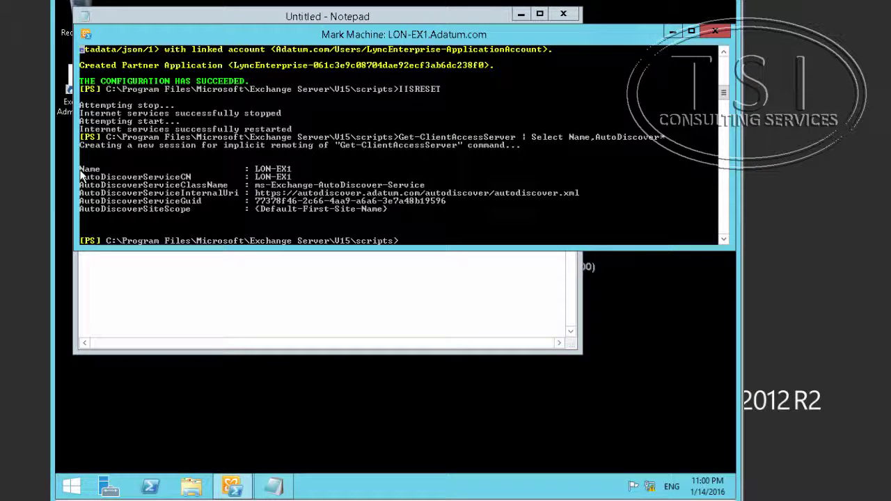
left_click_drag(82, 170, 607, 210)
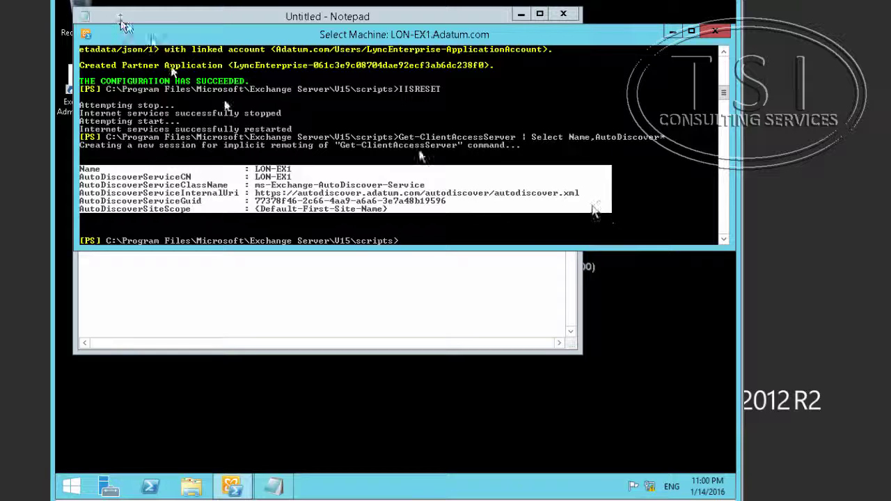
left_click(84, 35)
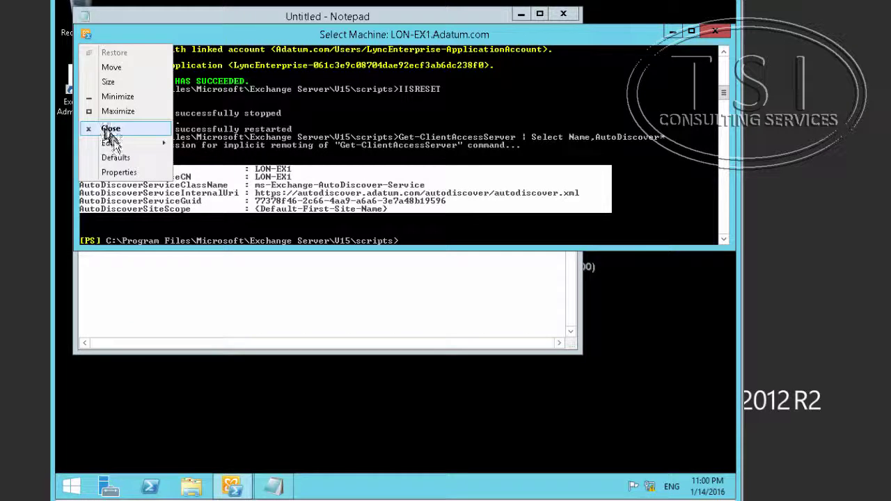
mouse_move(110, 143)
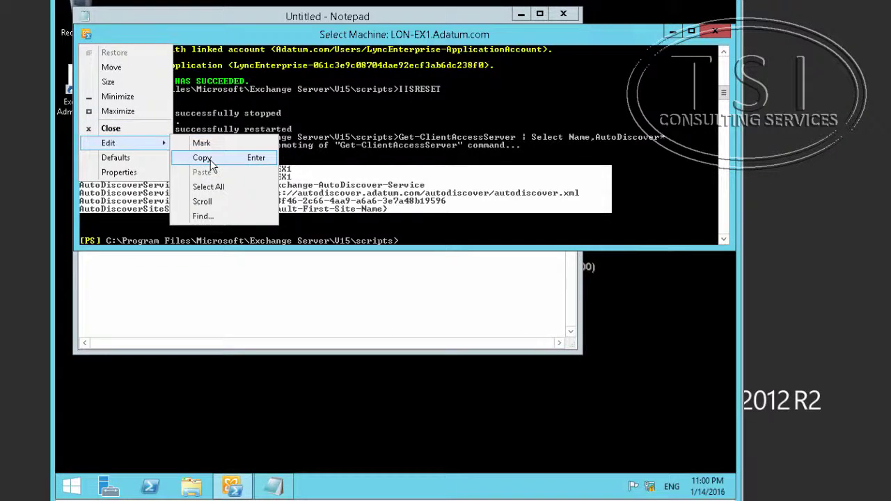
left_click(202, 157)
left_click(213, 275)
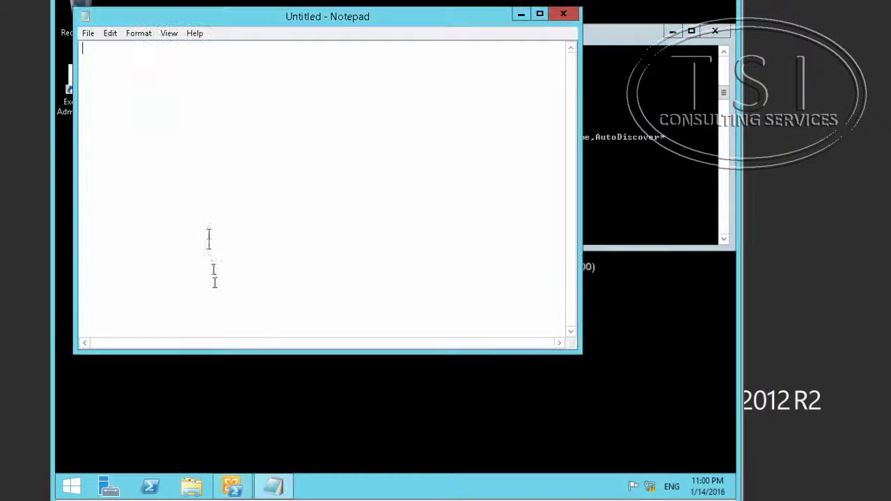
left_click(110, 33)
left_click(144, 96)
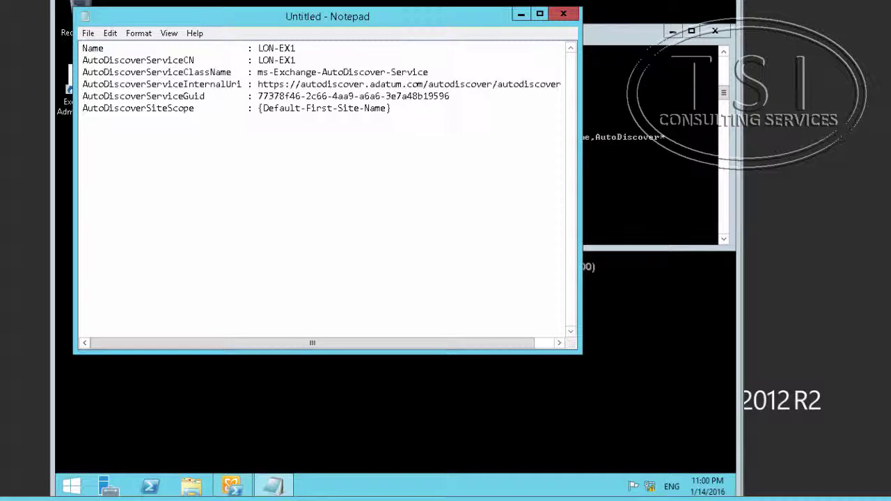
On LON-SFB1, open the Skype for Business Management Shell and run the pasted Set-CsOAuthConfiguration command.
mouse_move(164, 495)
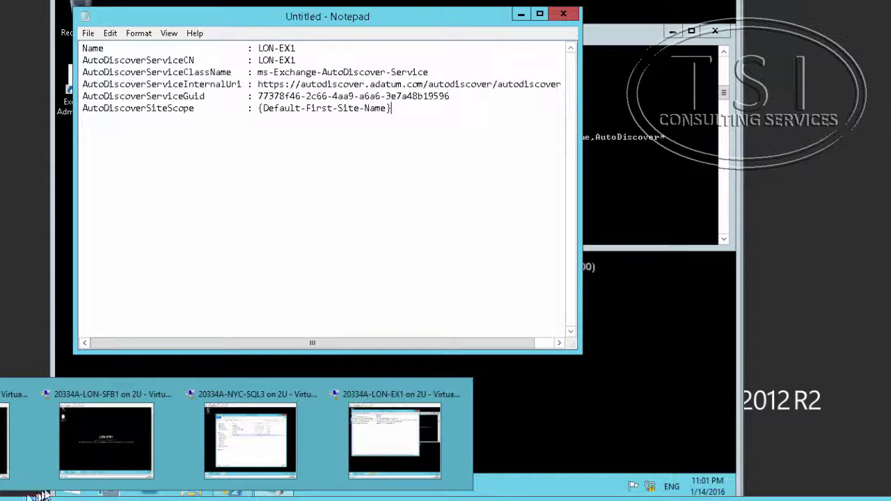
left_click(114, 447)
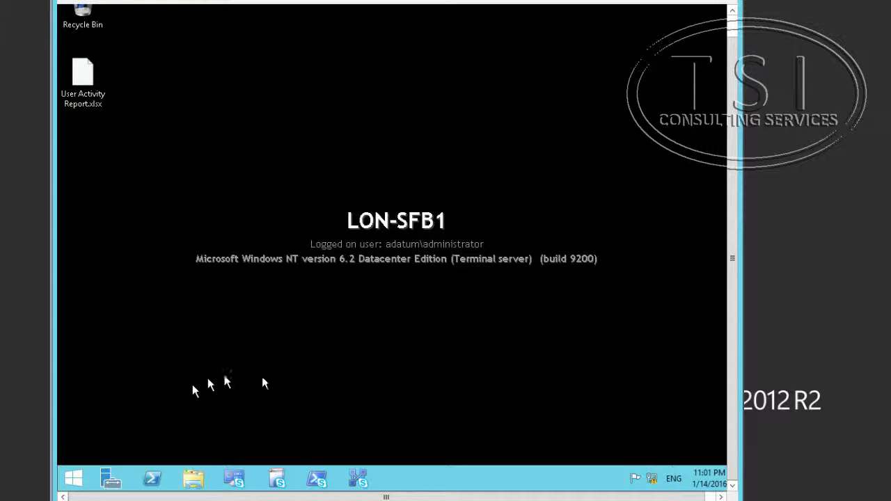
left_click(318, 478)
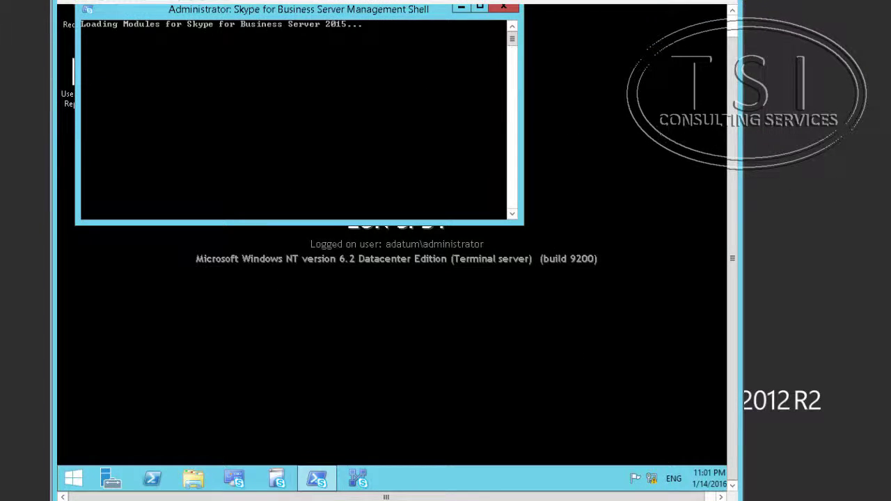
right_click(642, 57)
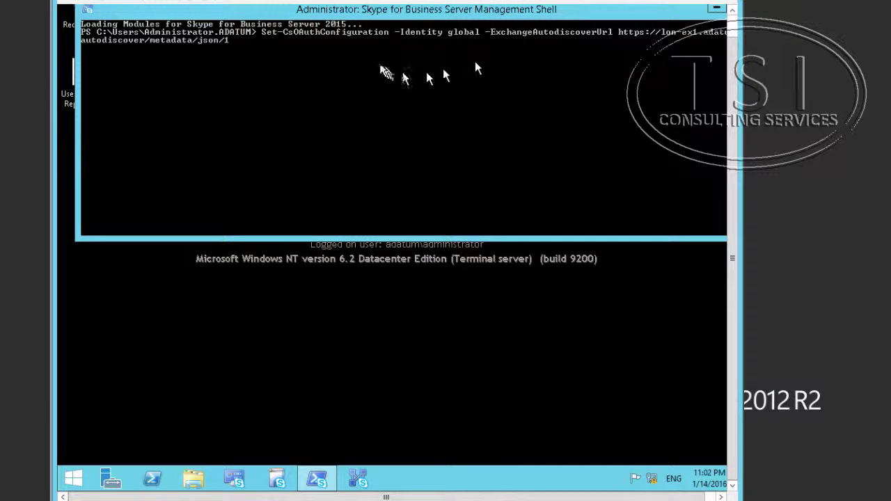
key("Return")
key("Up")
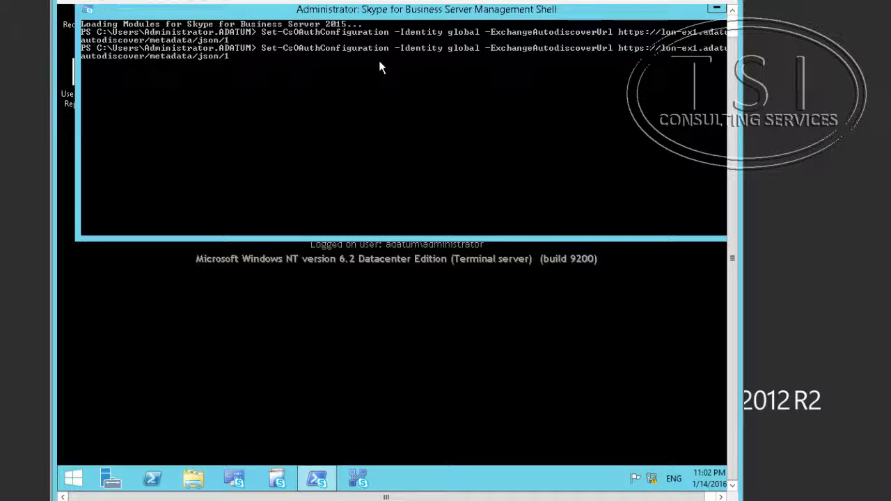
key("BackSpace")
key("BackSpace")
key("BackSpace")
key("BackSpace")
key("BackSpace")
key("BackSpace")
key("BackSpace")
key("BackSpace")
key("BackSpace")
key("BackSpace")
key("BackSpace")
key("BackSpace")
key("BackSpace")
key("BackSpace")
key("BackSpace")
key("BackSpace")
key("BackSpace")
key("BackSpace")
key("BackSpace")
key("BackSpace")
key("BackSpace")
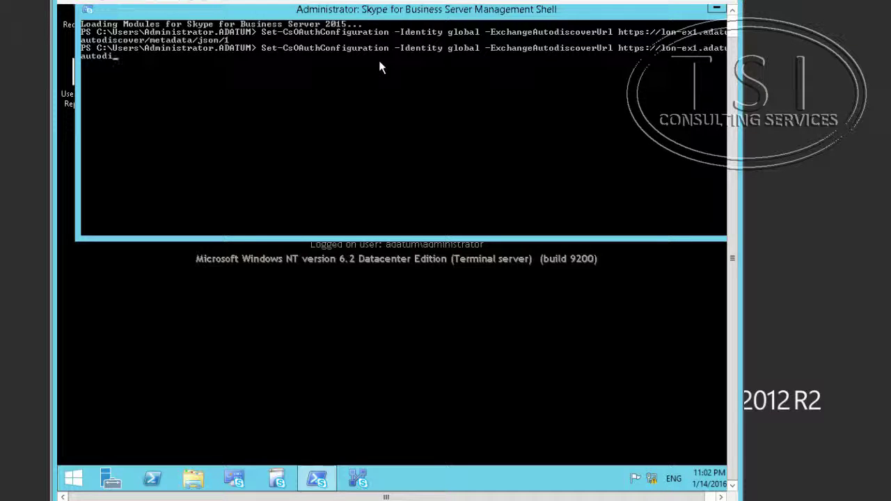
key("BackSpace")
key("BackSpace")
key("BackSpace")
key("BackSpace")
key("BackSpace")
key("BackSpace")
key("BackSpace")
key("BackSpace")
key("BackSpace")
type("ex1.adatum.com/autodiscover/autodiscover.svc")
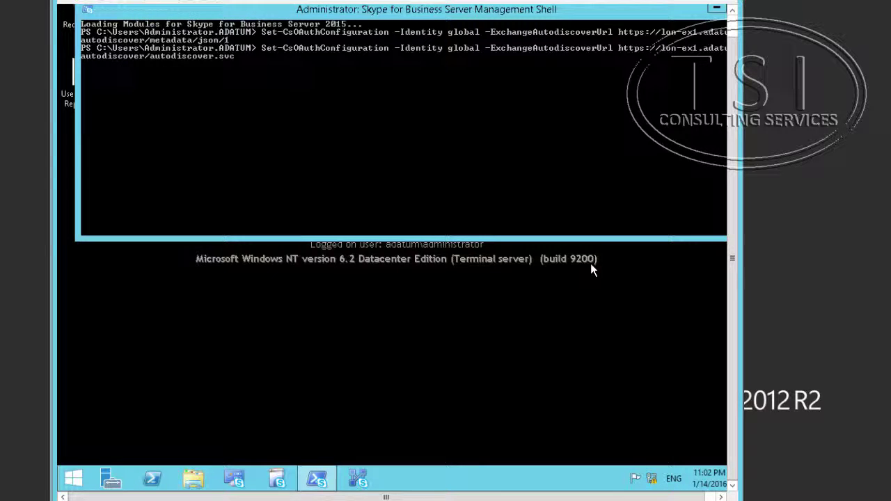
key("Return")
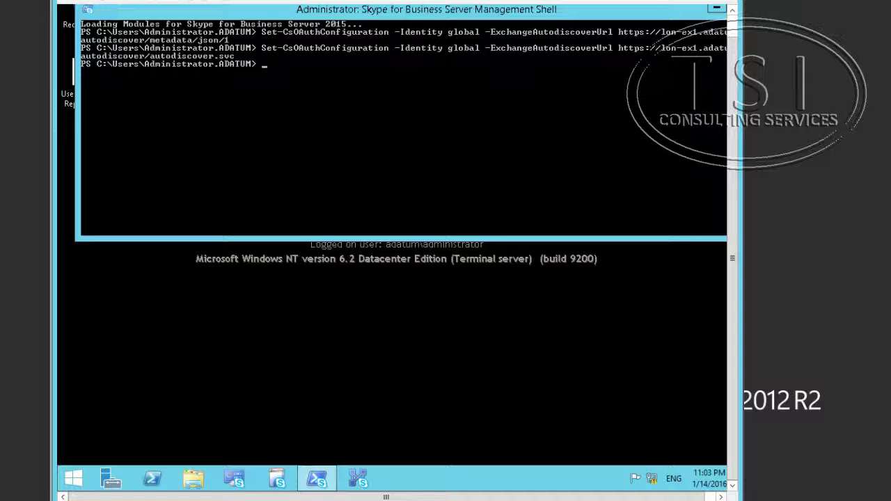
Create Exchange partner application with Full trust and lon-ex1 metadata/json/1 URL; enter a Test-CsExStorageConnectivity for a user's SIP URI.
left_click(173, 2)
type("New-CsPartnerApplication -Identity E")
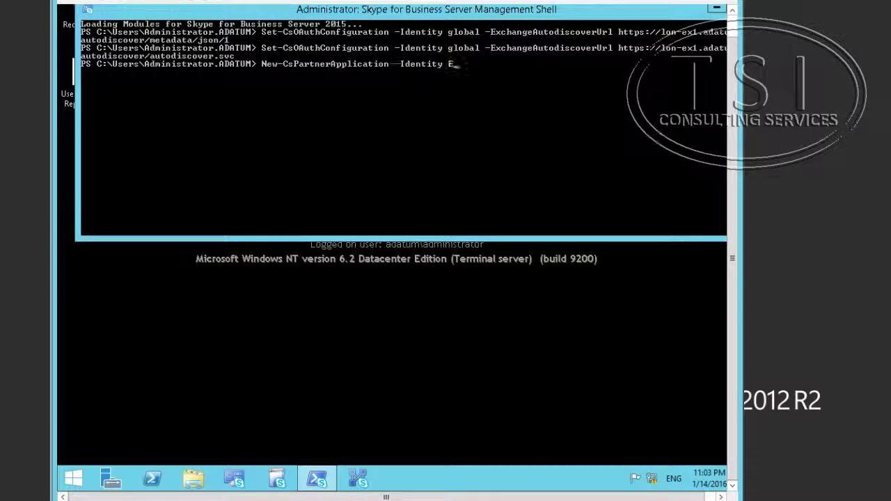
type("xchange -ApplicationTrustLevel Full -MetadataUrl https://lon")
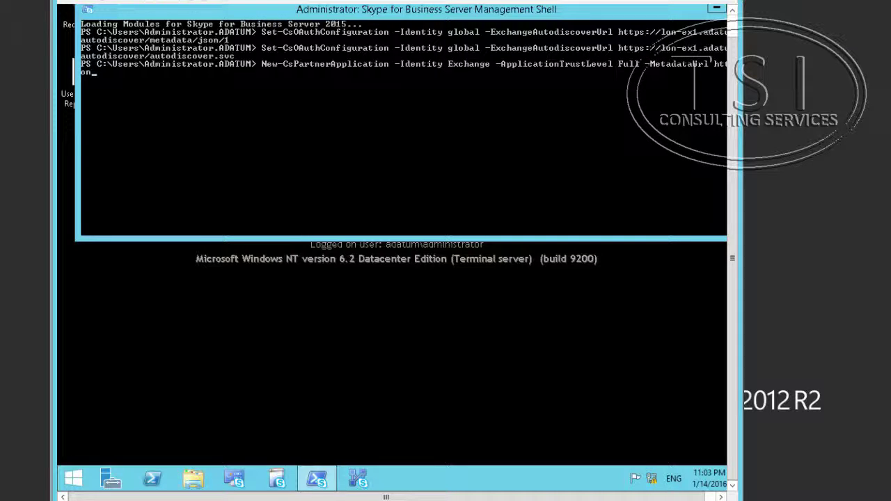
type("-")
type("ex1.adatum.com/autodiscover/metadata/json/1")
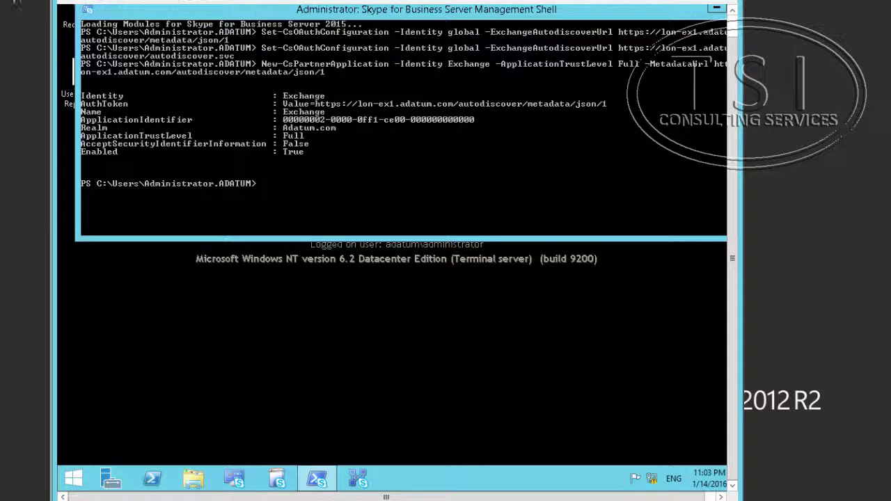
type("Test-CsExStorageConnectivity -SipURI sip:Ed@adatum.com")
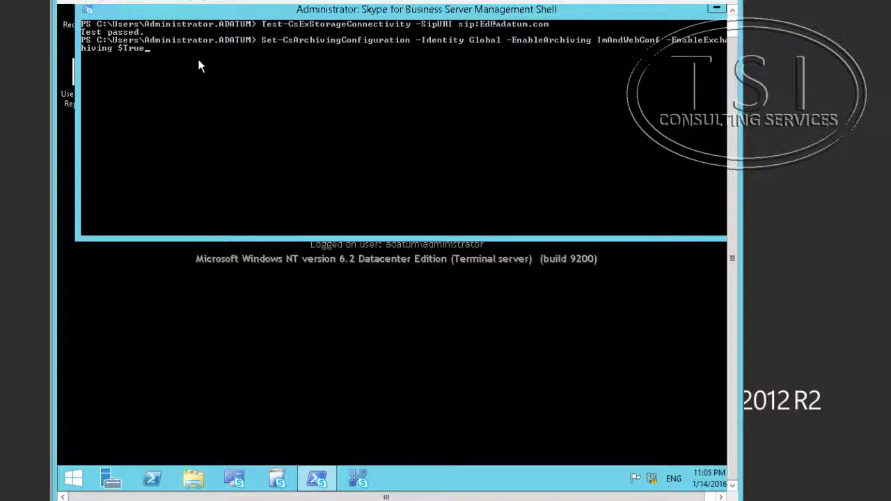
Run Set-CsArchivingConfiguration -Identity Global with ImAndWebConf archiving and Exchange archiving set to $True.
key("Return")
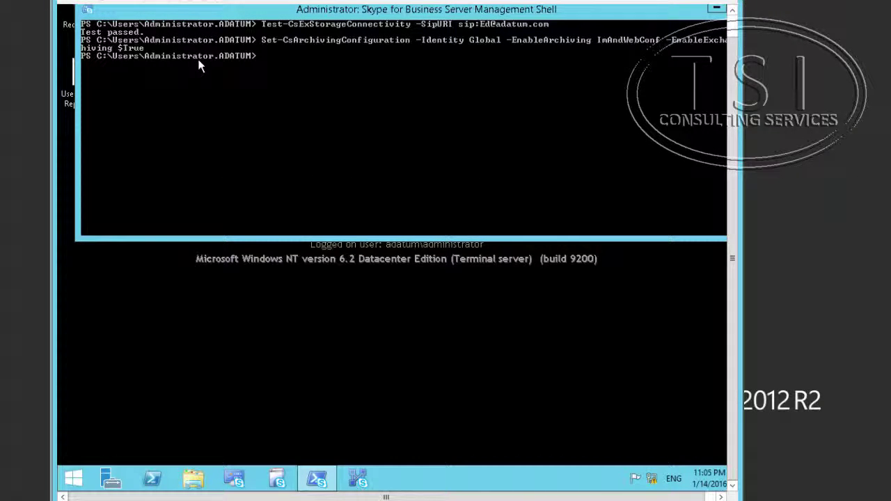
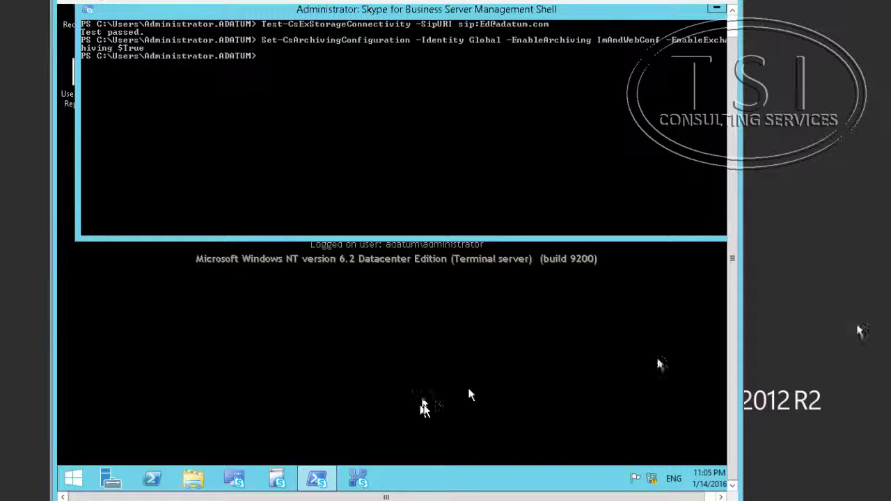
Sign in to the Control Panel at webint.adatum.com with the administrator password and open Monitoring and Archiving.
left_click(230, 482)
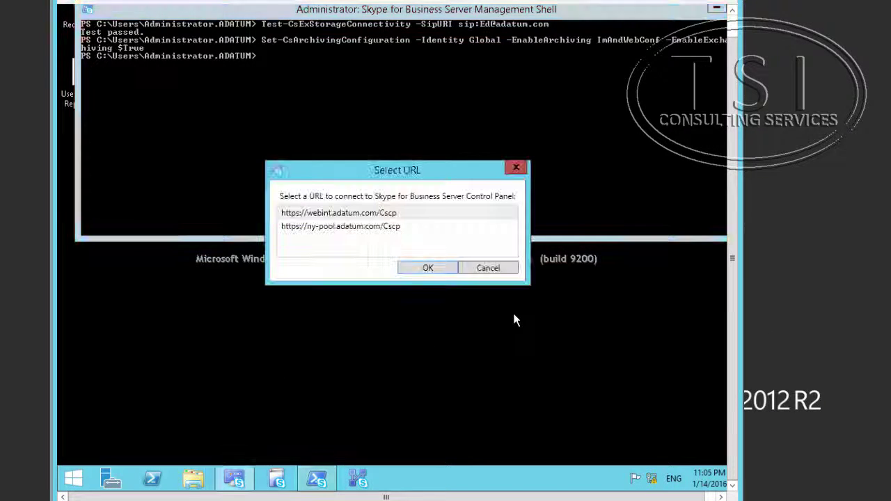
left_click(426, 268)
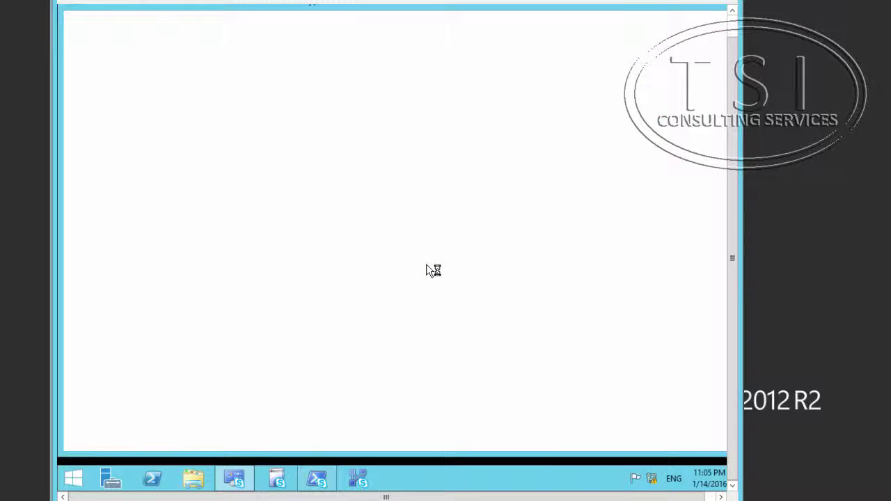
left_click(365, 245)
key("Return")
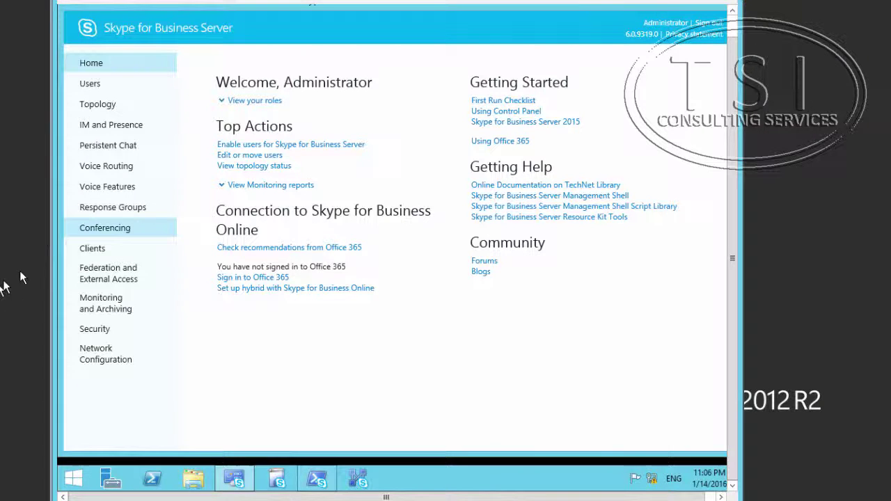
left_click(102, 303)
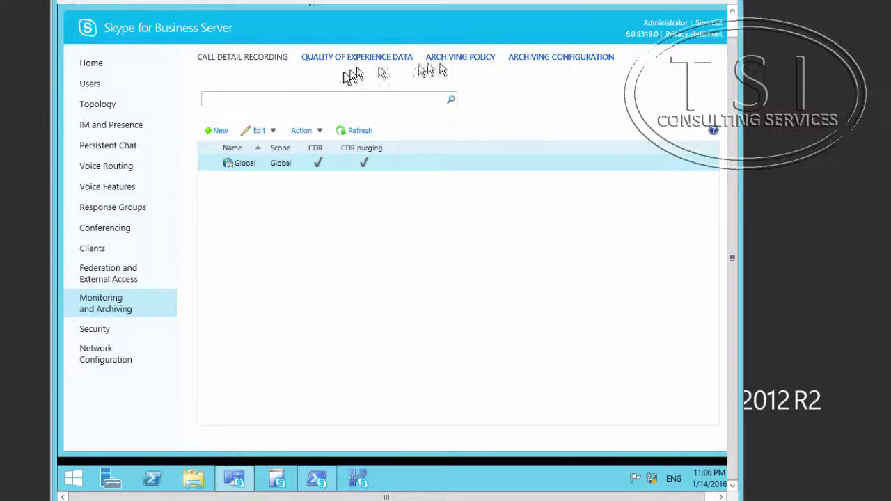
Add a user archiving policy 'LondonArchivingPolicy' that archives internal and external communications, and commit it.
left_click(487, 61)
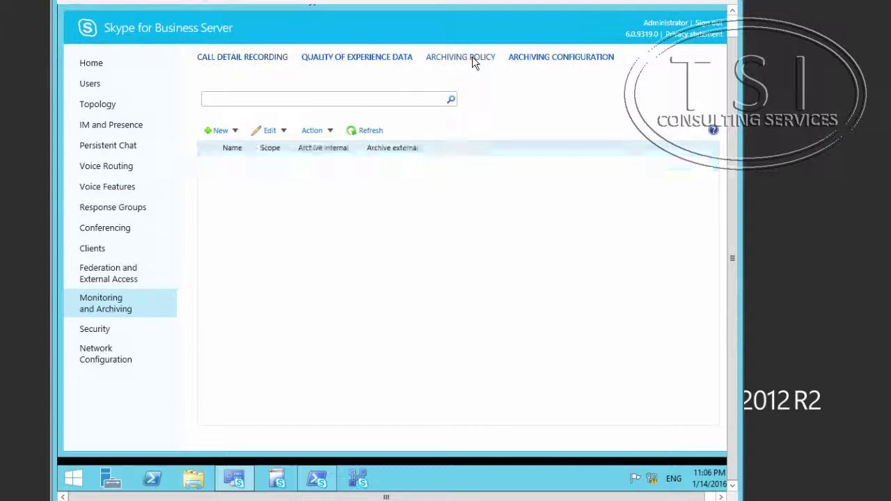
left_click(227, 133)
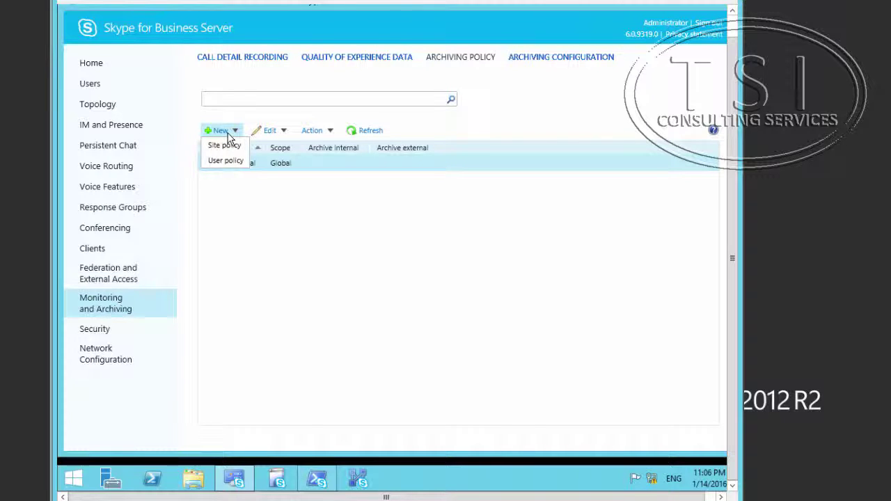
left_click(229, 162)
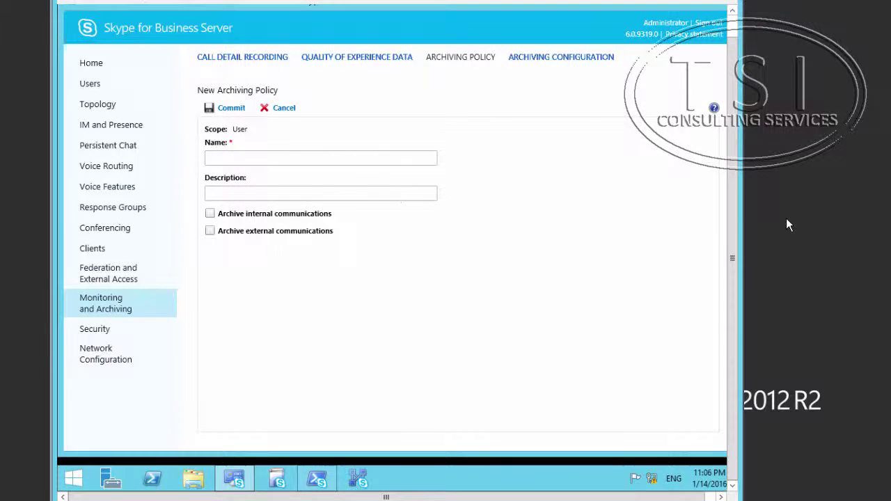
left_click(363, 158)
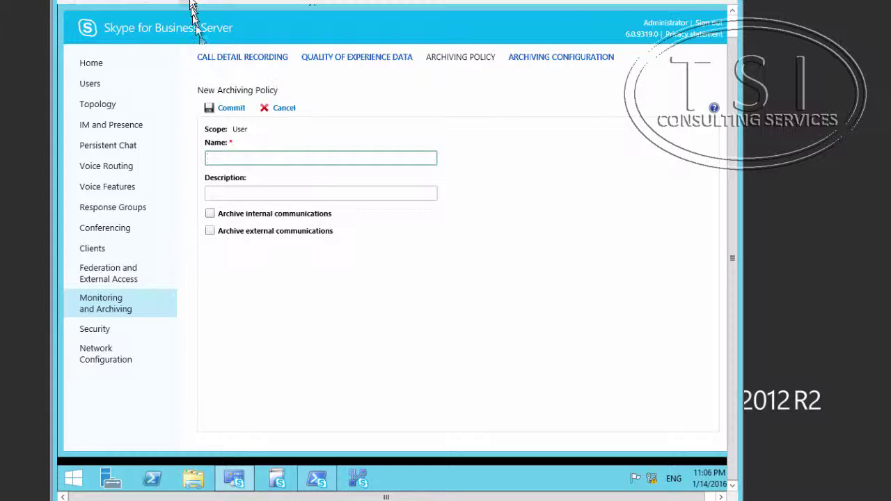
type("LondonArchivingPolicy")
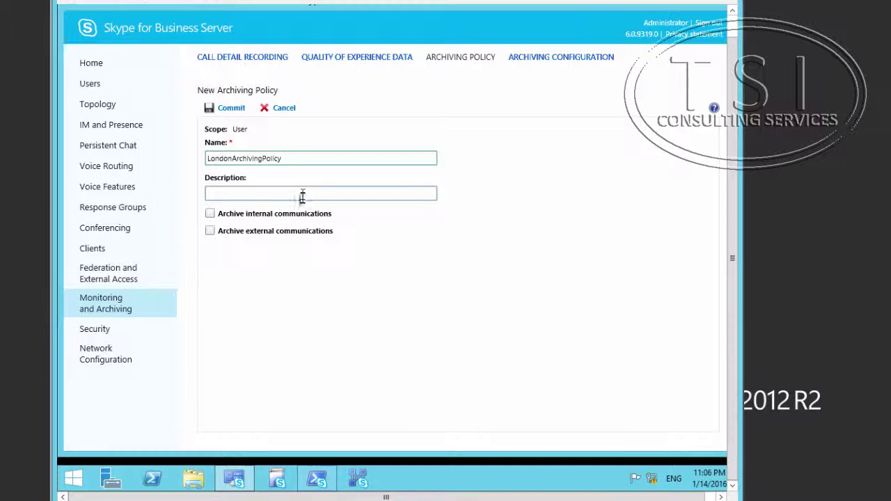
left_click(210, 215)
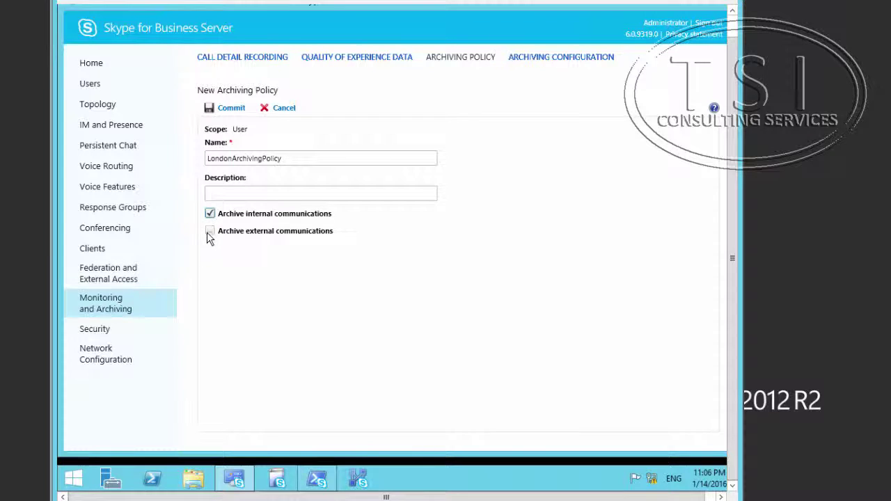
left_click(209, 232)
left_click(227, 109)
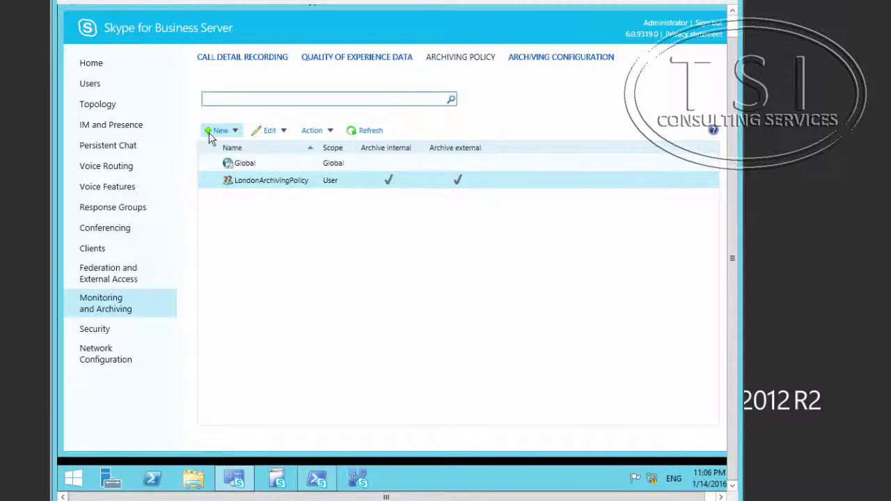
Search the Users list for 'ed'.
left_click(103, 82)
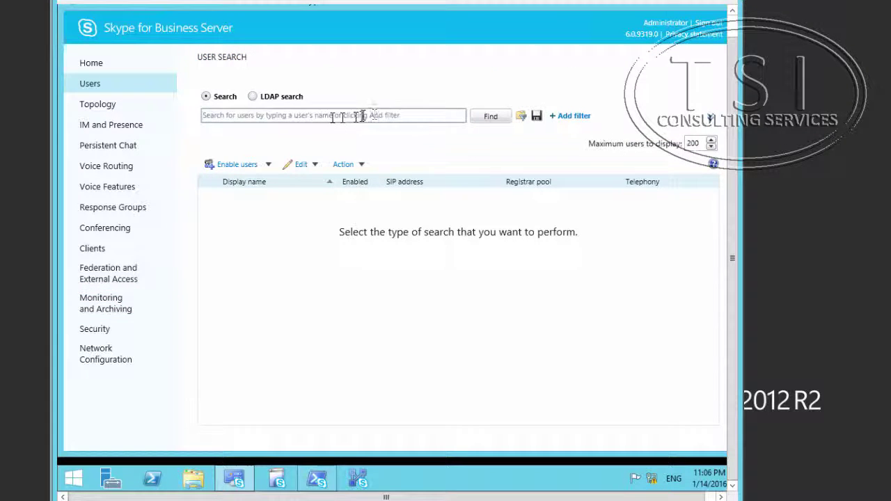
left_click(330, 115)
type("ed")
left_click(496, 120)
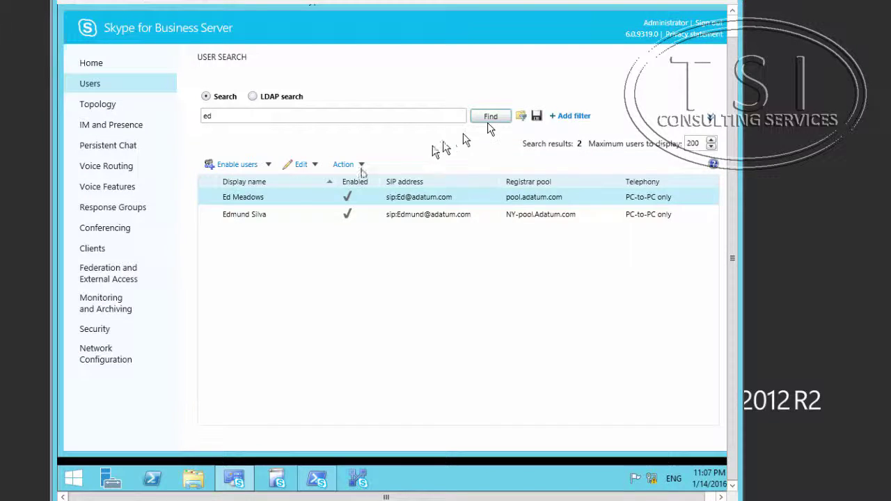
Set the first found user's Archiving policy to LondonArchivingPolicy and commit.
double_click(256, 200)
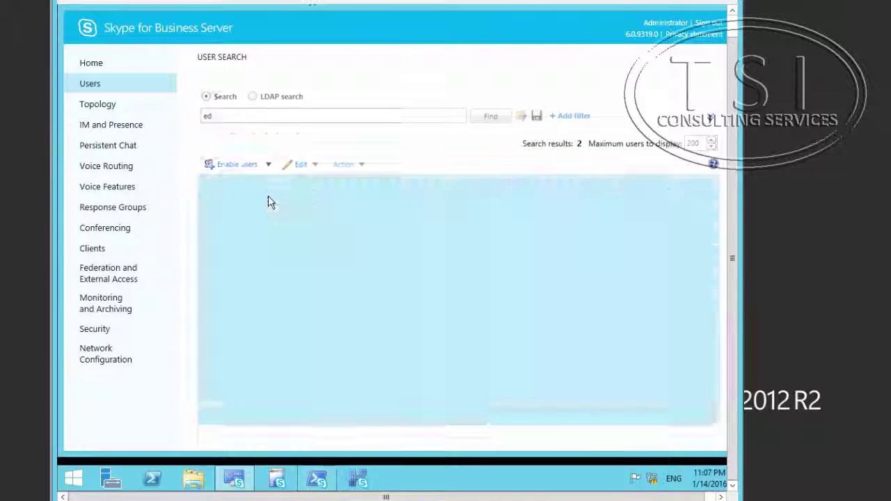
scroll(602, 279, "down", 2)
scroll(598, 285, "down", 2)
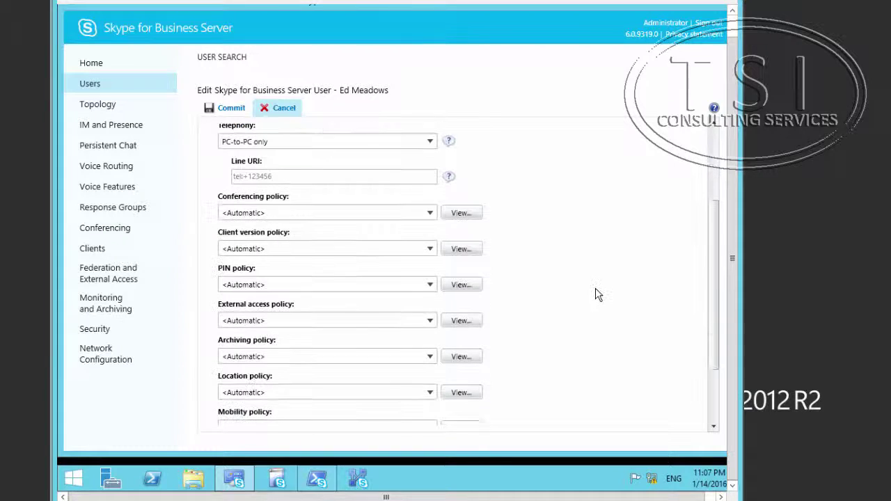
scroll(595, 295, "down", 1)
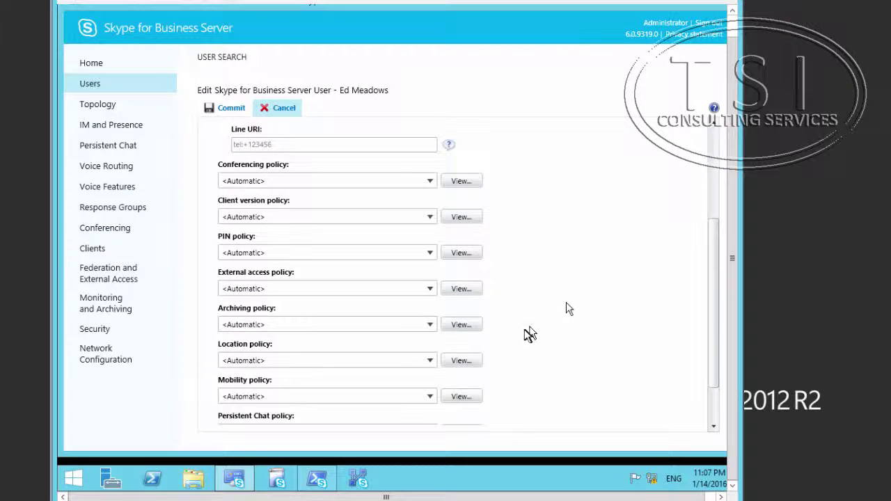
left_click(427, 325)
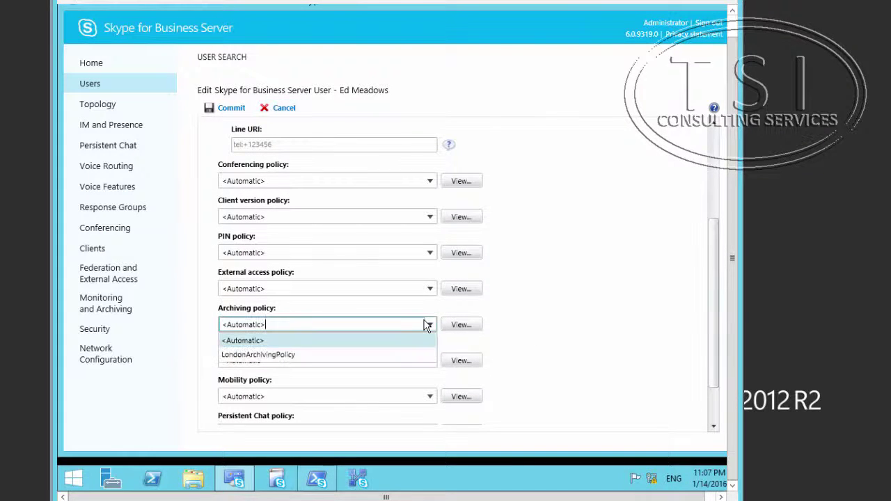
left_click(400, 355)
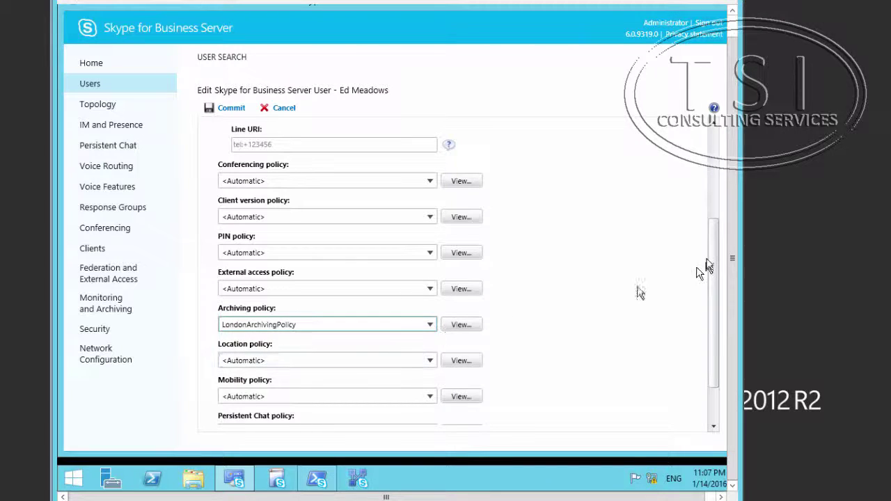
left_click(230, 109)
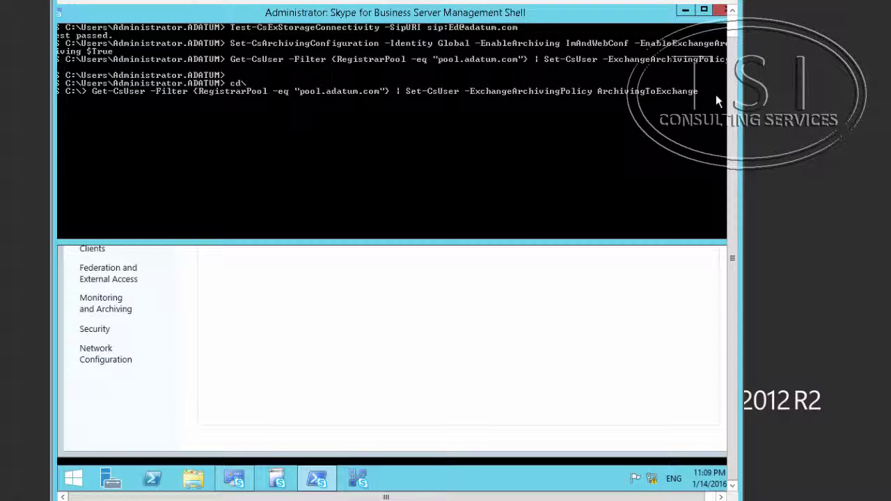
Apply ArchivingToExchange to all pool.adatum.com users, then list users whose policy is ArchivingToExchange.
key("Return")
right_click(656, 156)
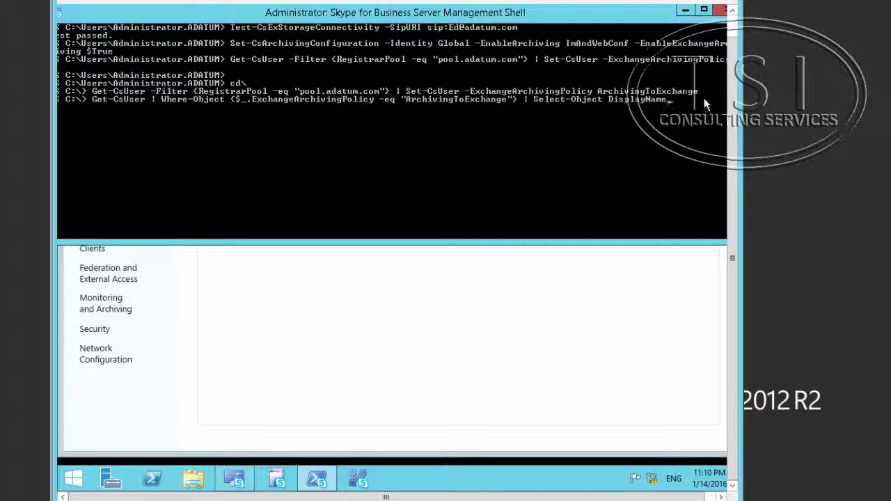
key("Return")
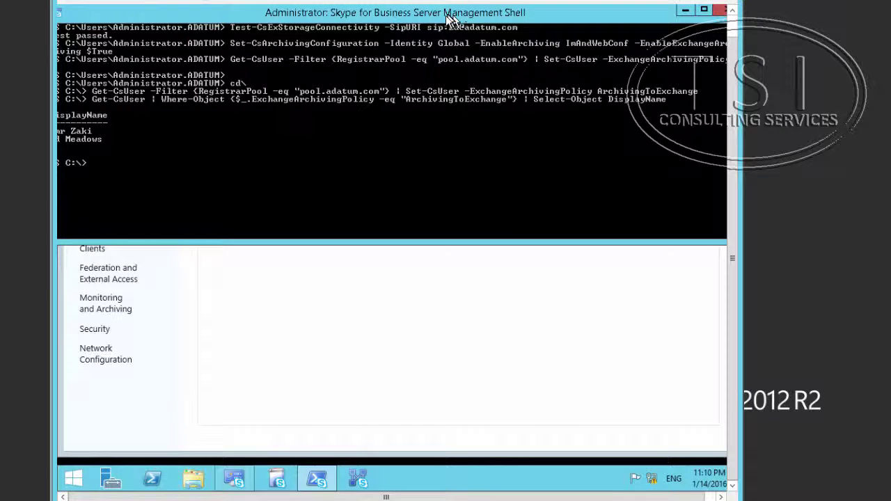
left_click_drag(450, 15, 460, 23)
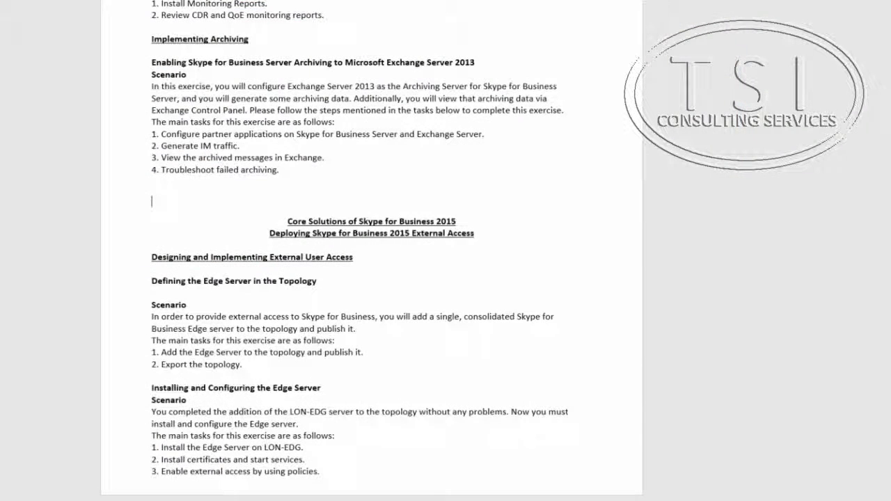
Select the 'Generate IM traffic' task in the lab guide.
triple_click(197, 149)
left_click(174, 146)
triple_click(244, 145)
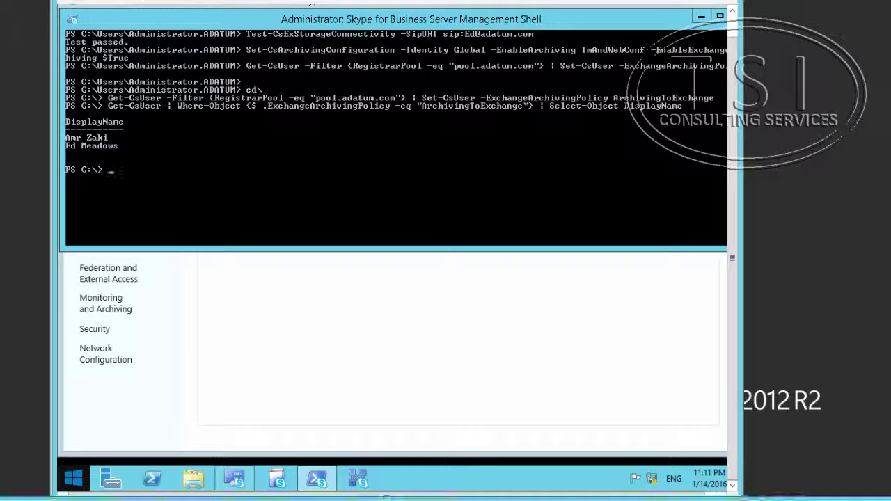
Switch to the LON-CL1 machine and start a contact search in Skype for Business.
mouse_move(184, 498)
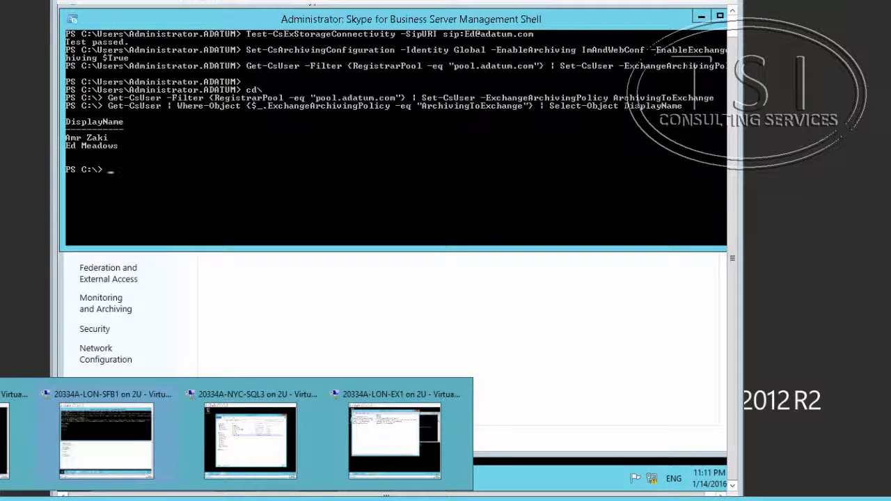
left_click(14, 431)
left_click(154, 115)
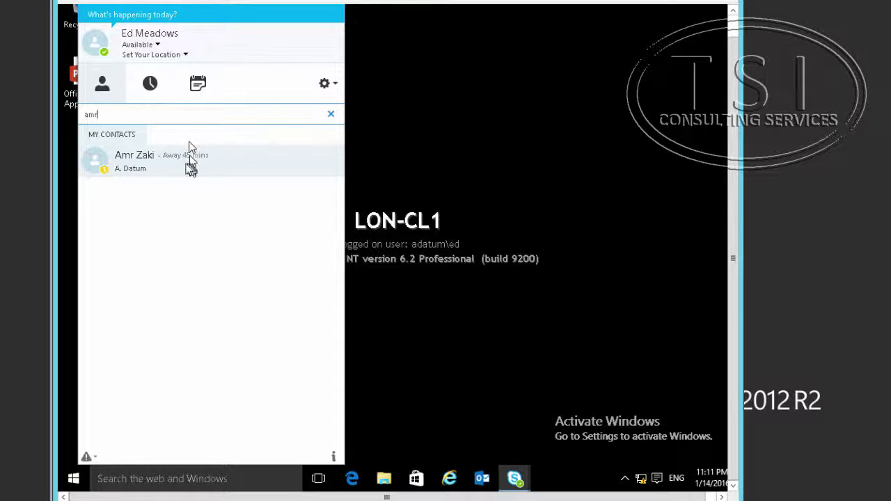
From LON-CL1, send the found contact an instant message saying 'hi there'.
right_click(189, 169)
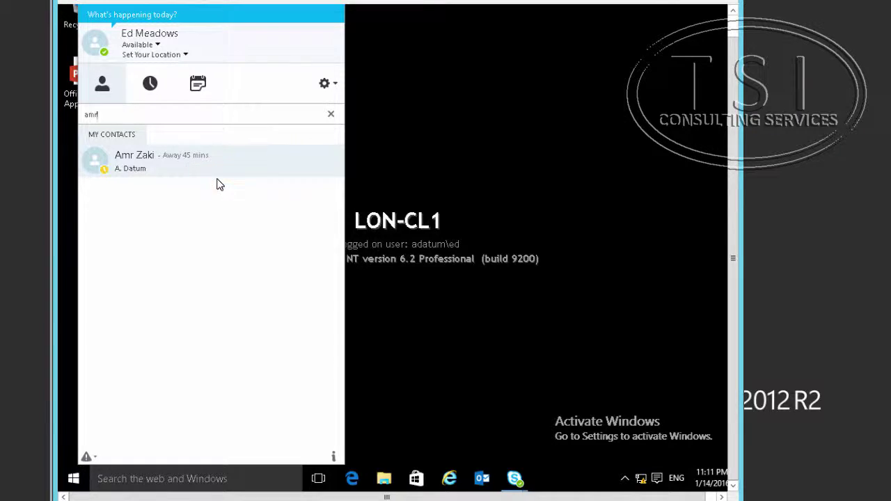
left_click(216, 179)
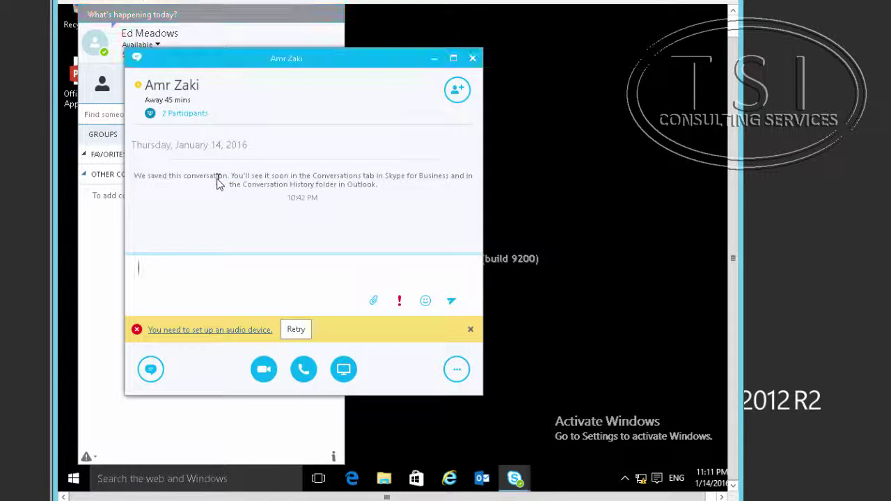
left_click(471, 330)
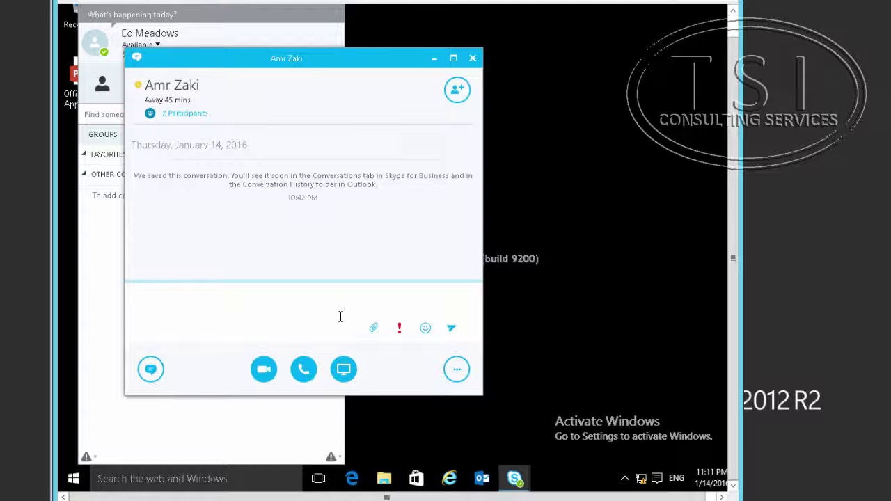
type("hi there")
key("Return")
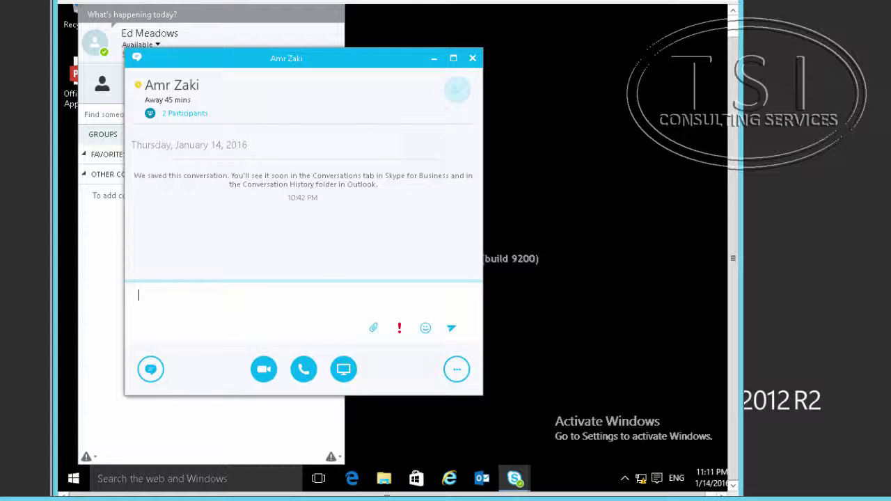
On LON-CL2, accept the IM, reply 'whats up', and close the conversation.
left_click(5, 410)
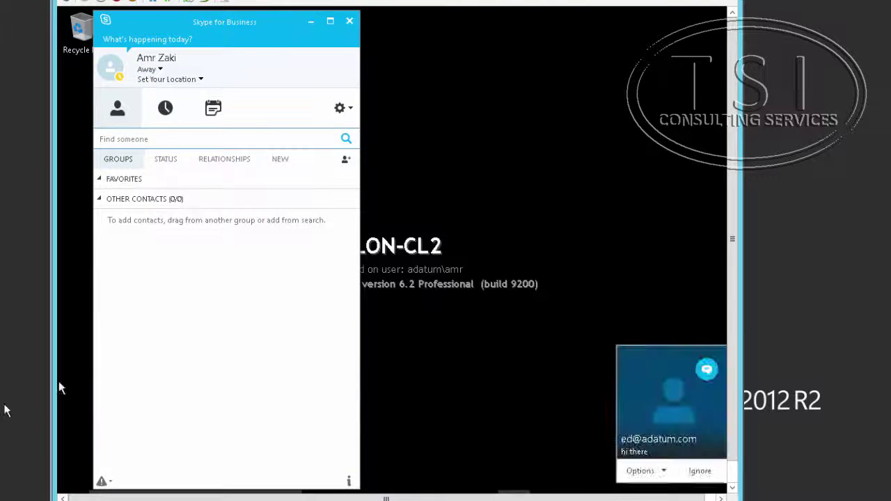
left_click(691, 428)
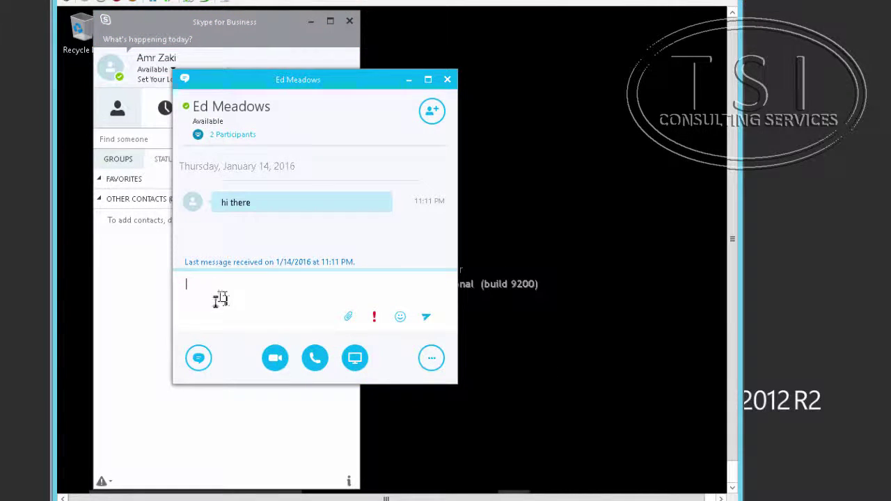
left_click(216, 294)
type("whats up Ed?")
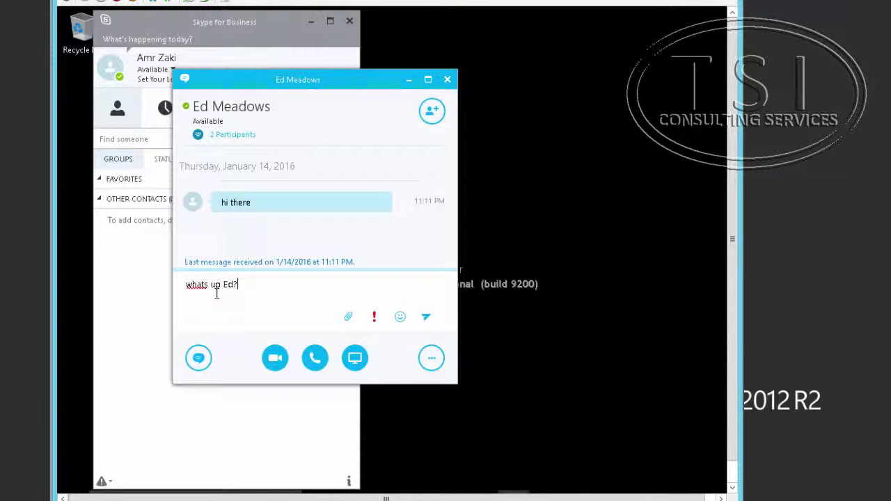
key("Return")
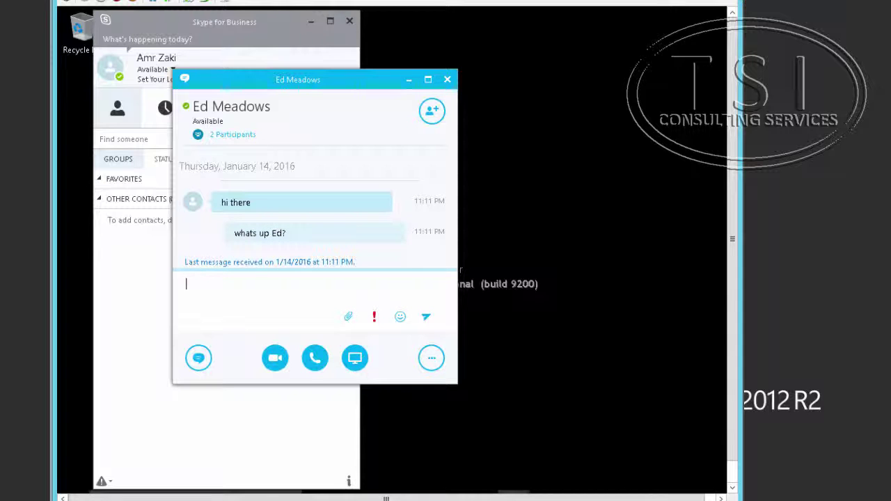
left_click(447, 80)
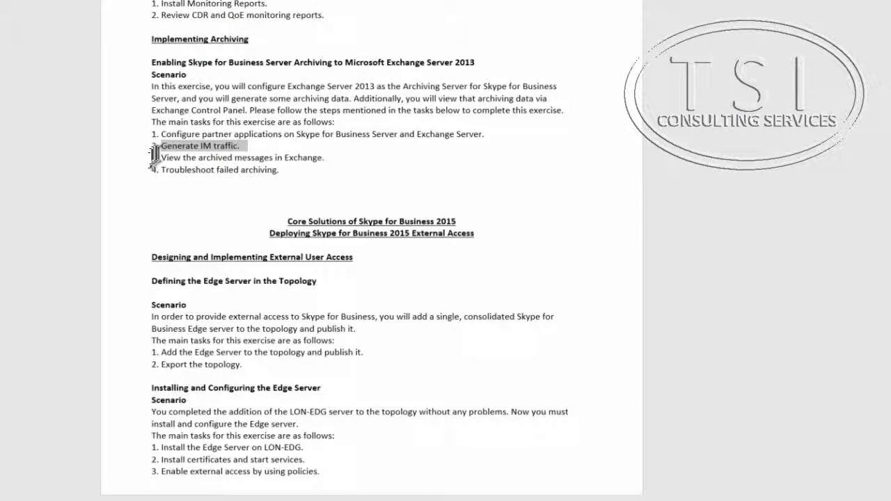
Select the 'View the archived messages in Exchange' task, then open Security in the Control Panel.
left_click_drag(159, 158, 336, 157)
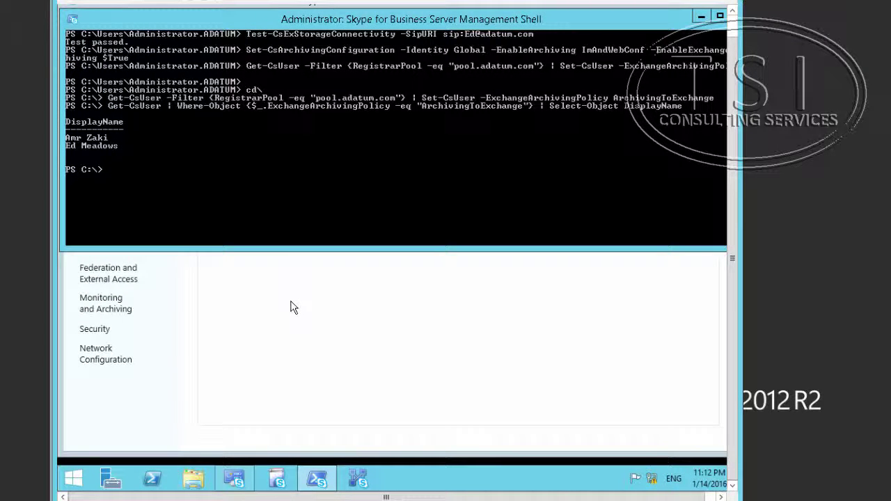
left_click(134, 310)
left_click(87, 328)
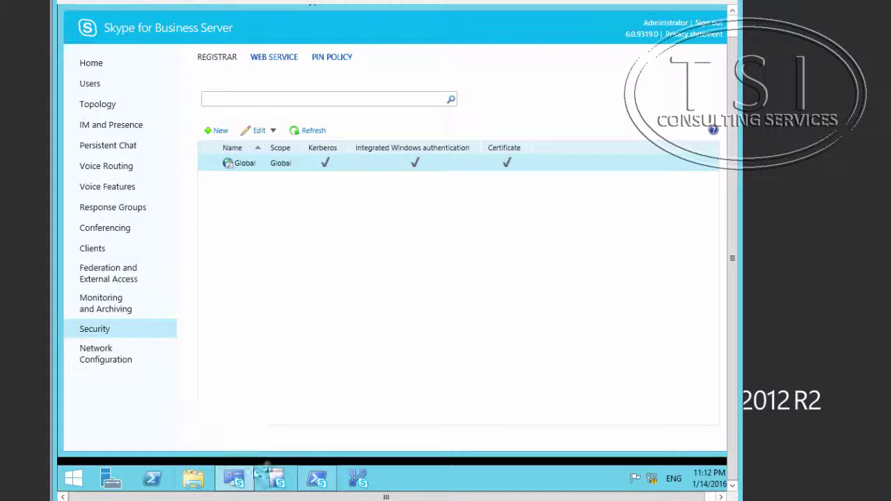
Launch Active Directory Users and Computers and open Discovery Management properties under Microsoft Exchange Security Groups.
left_click(72, 479)
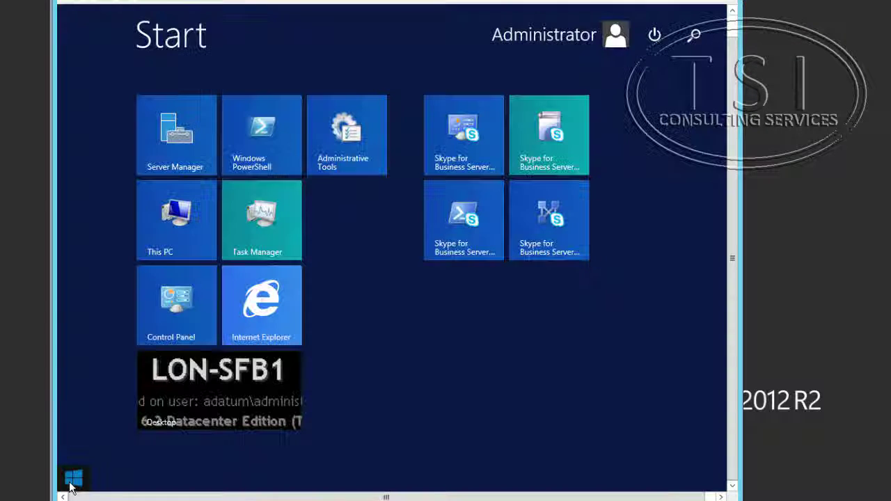
left_click(370, 142)
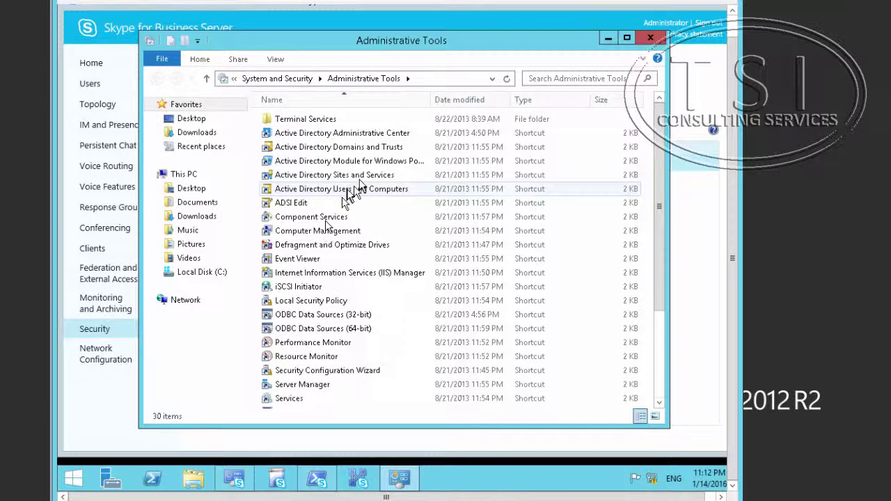
left_click(360, 189)
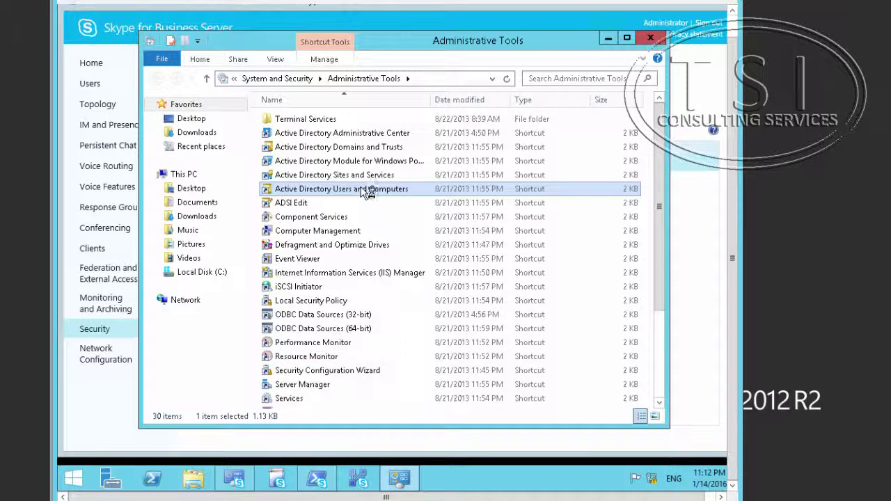
double_click(359, 188)
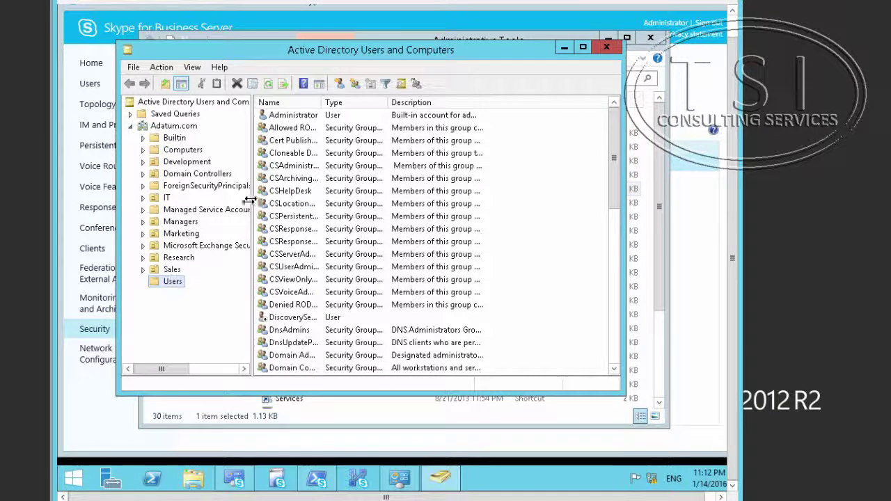
left_click(210, 246)
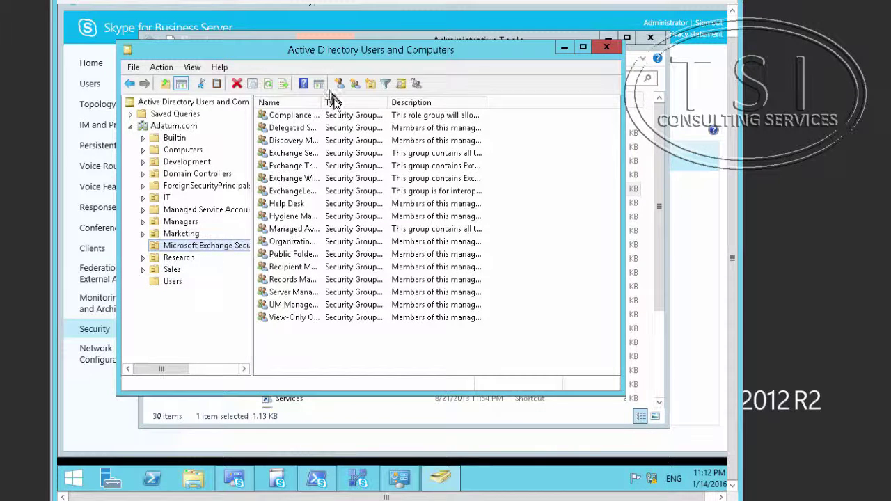
left_click_drag(335, 102, 438, 103)
left_click(320, 140)
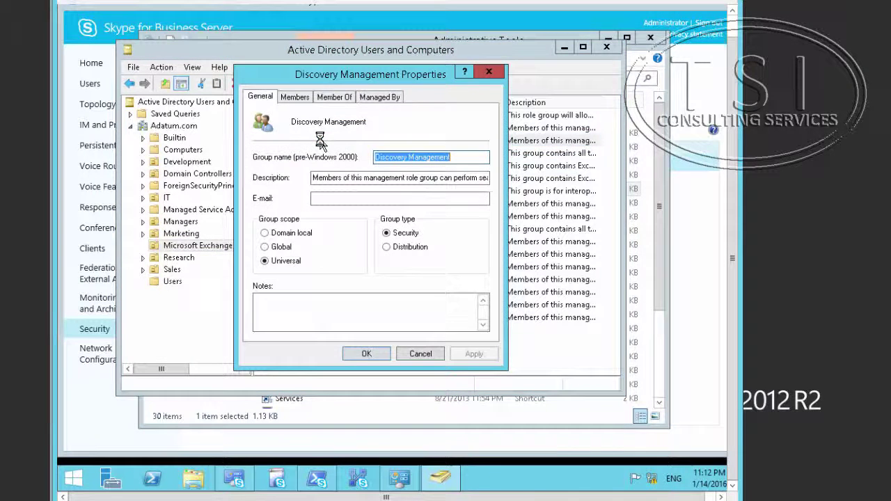
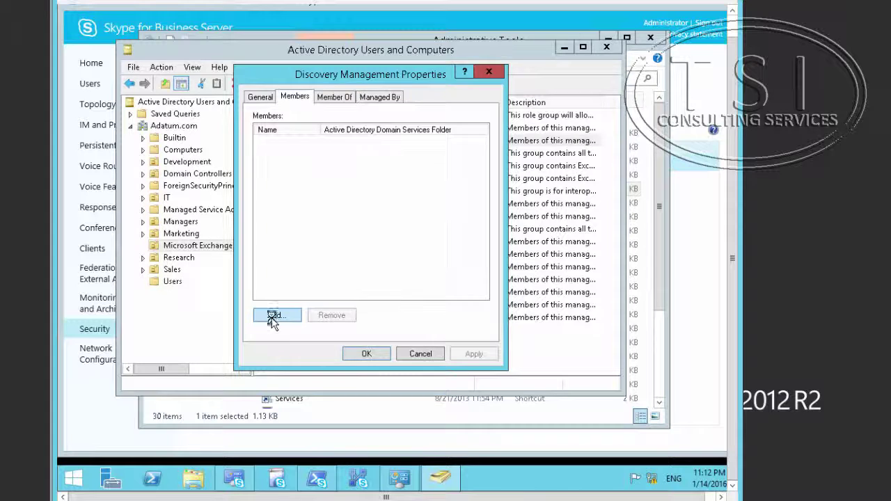
Add the administrator account to the Discovery Management group's members and save the change.
left_click(273, 316)
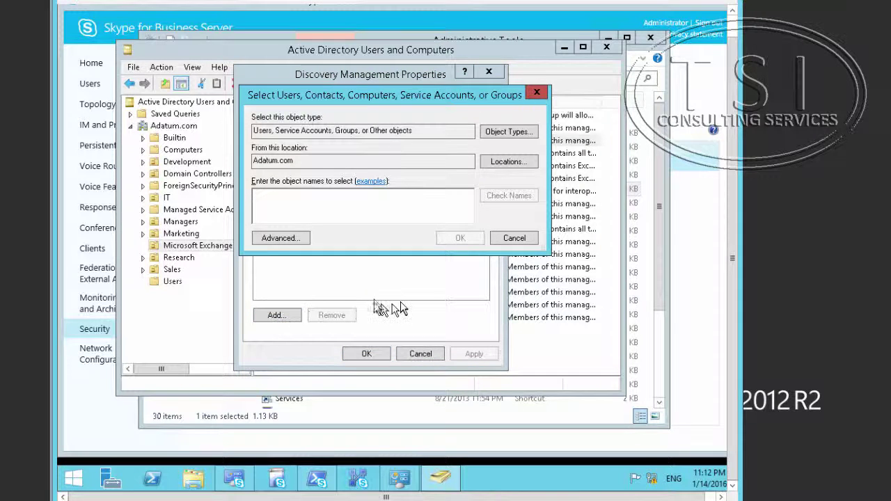
type("admin")
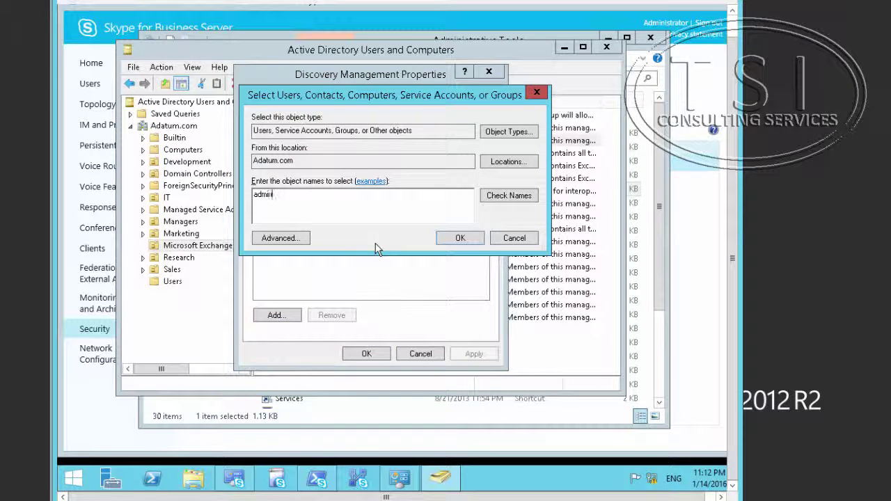
type("istrator")
left_click(521, 194)
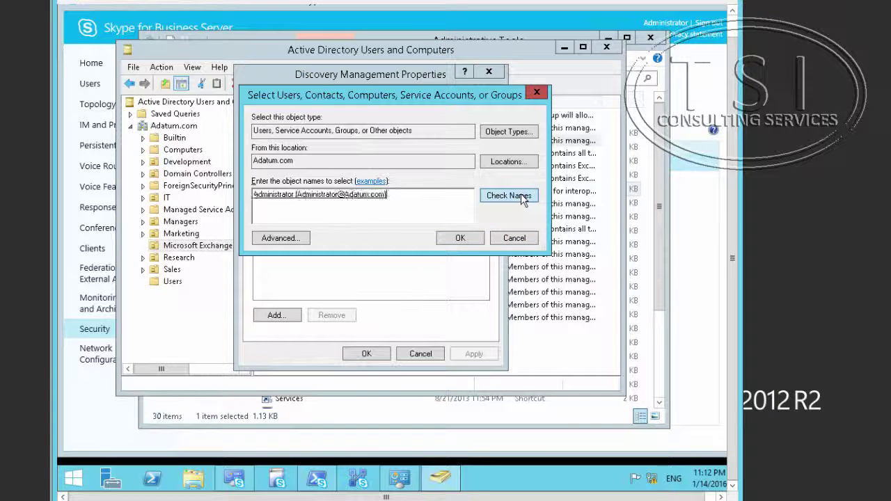
left_click(460, 238)
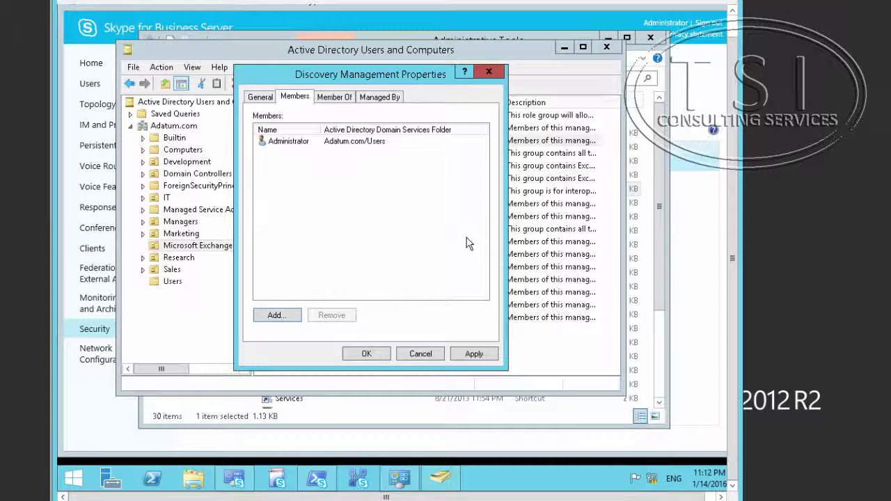
left_click(366, 353)
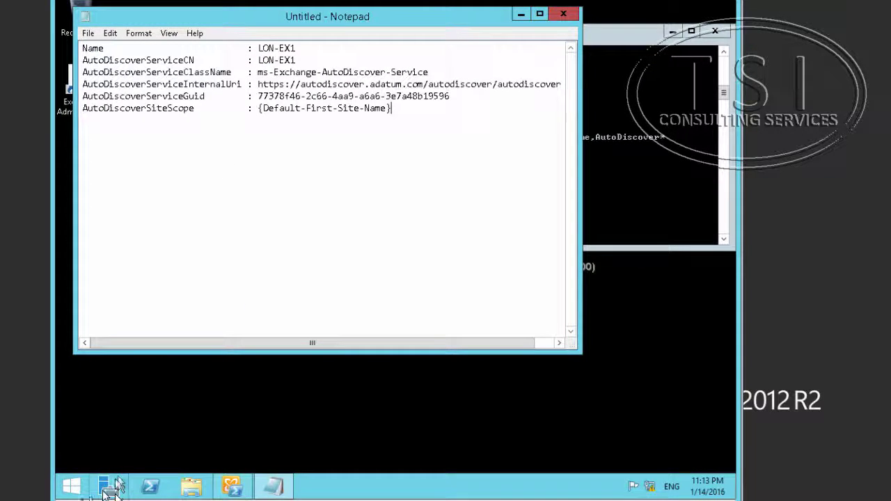
Launch Internet Explorer and sign in to the Exchange admin center with the administrator credentials.
left_click(77, 493)
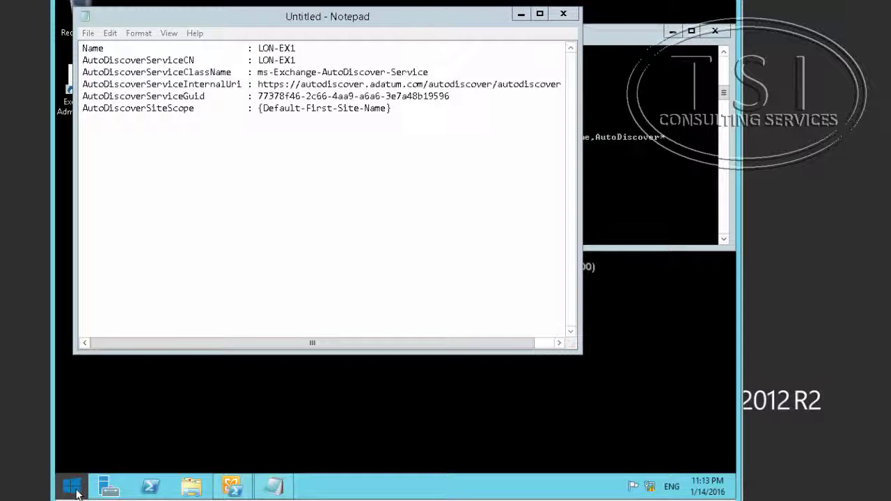
key("super")
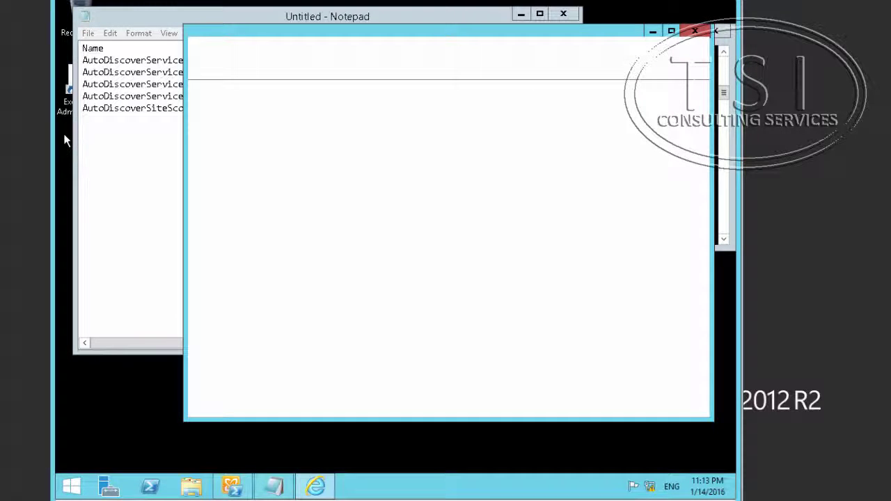
left_click(522, 15)
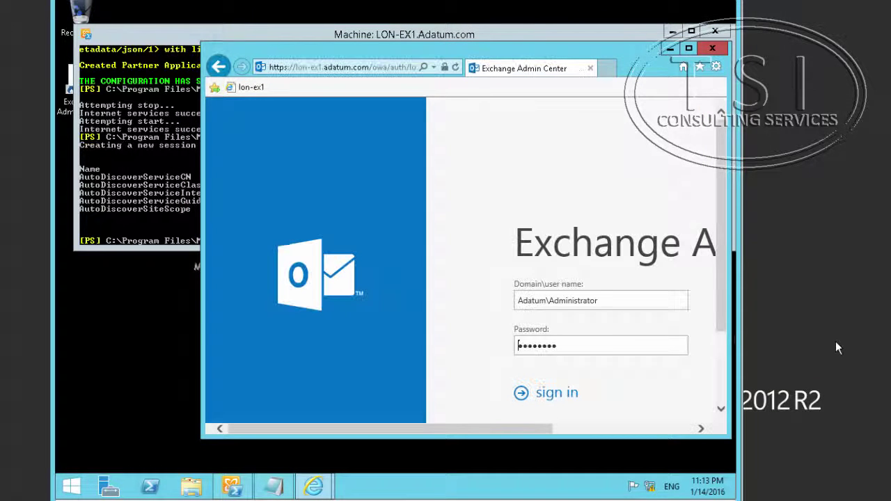
left_click(555, 394)
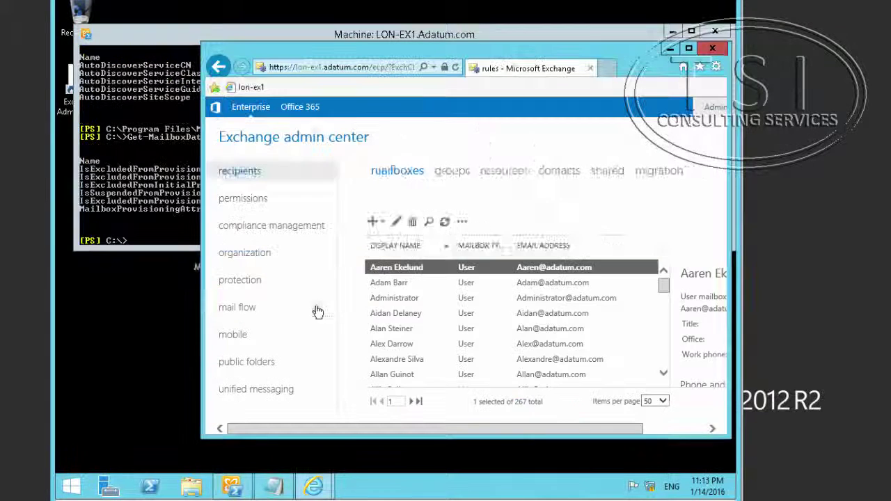
Under compliance management > in-place eDiscovery & hold, start a new search named SfBItems.
left_click(327, 306)
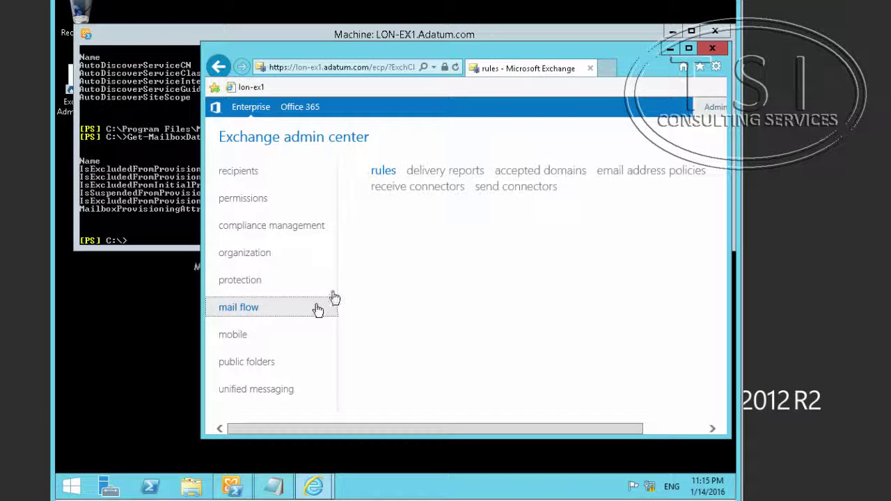
left_click(306, 232)
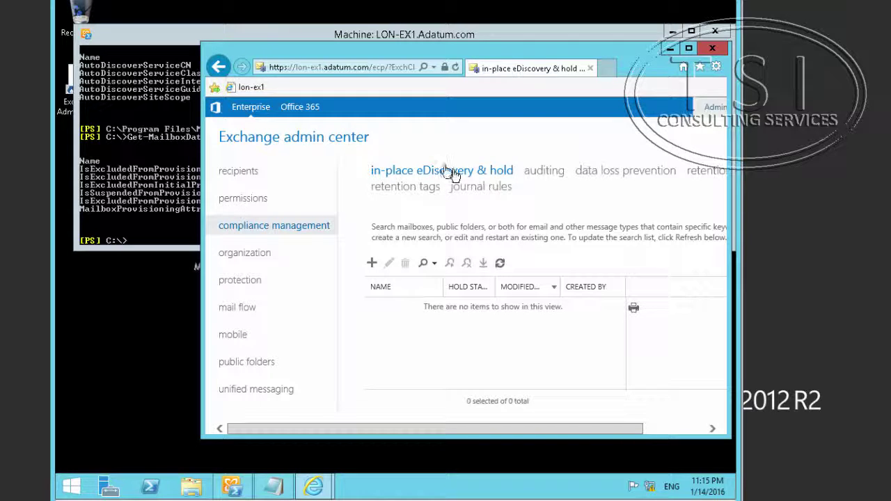
left_click(372, 265)
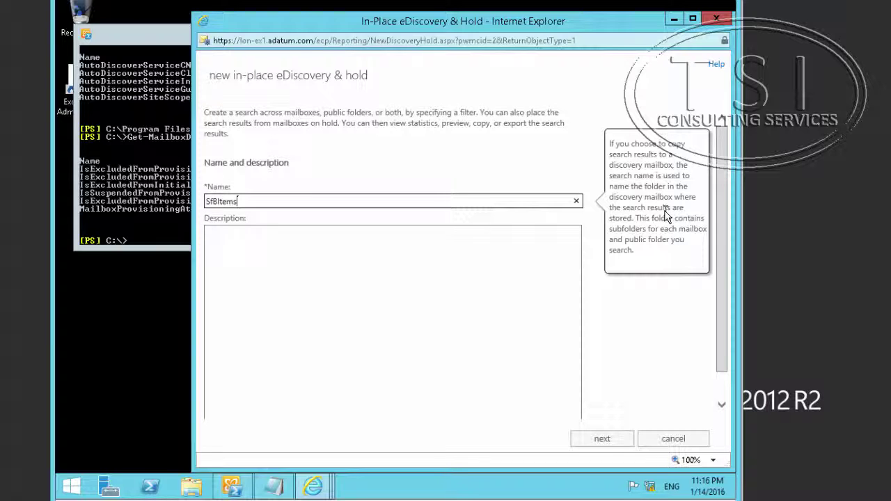
Set SfBItems to search all mailboxes, filter message types to Lync items only, and finish.
left_click(600, 440)
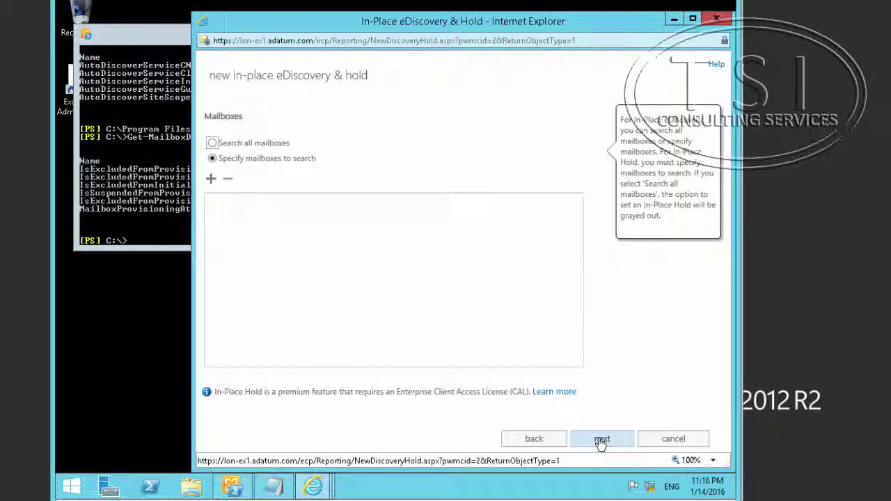
left_click(249, 146)
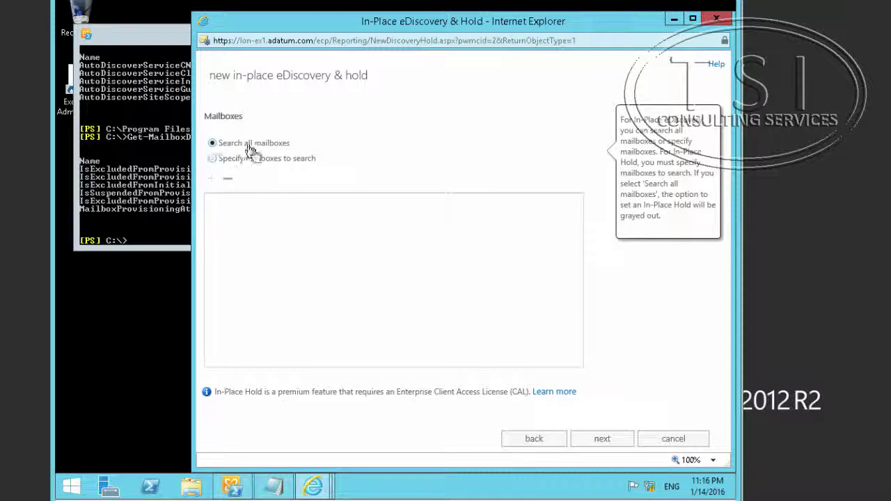
left_click(597, 440)
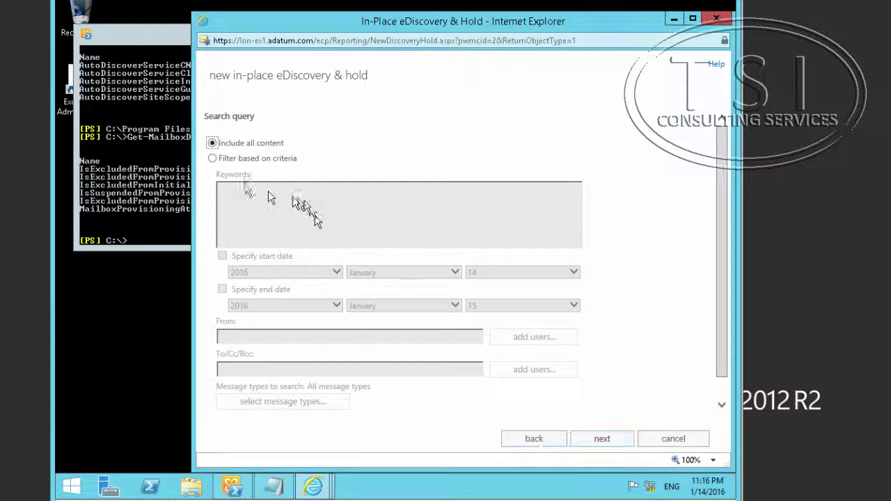
left_click(252, 160)
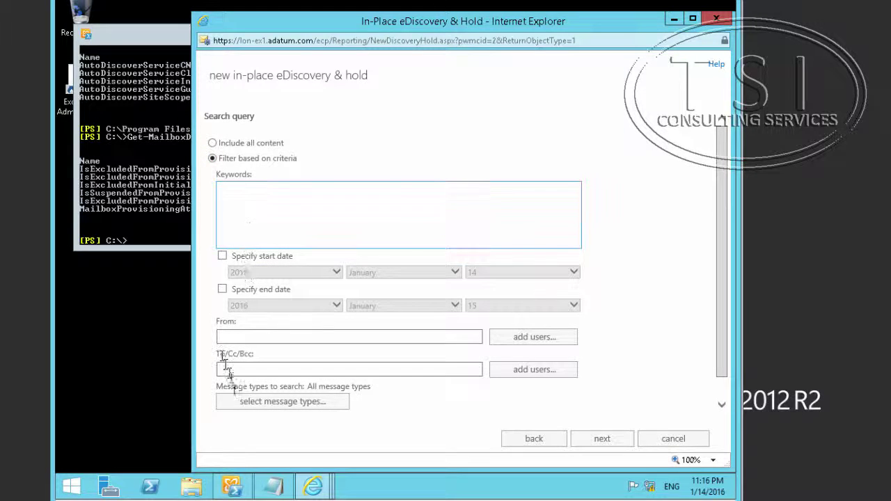
left_click(264, 403)
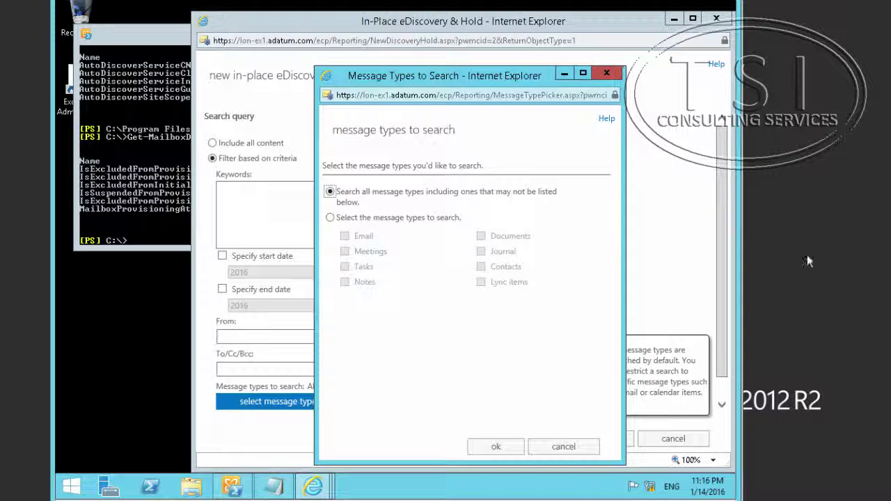
left_click(330, 217)
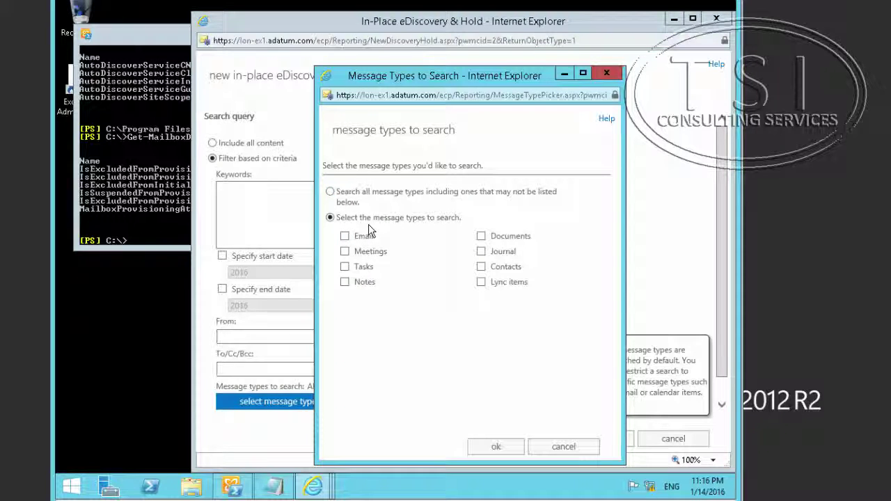
left_click(481, 282)
left_click(495, 446)
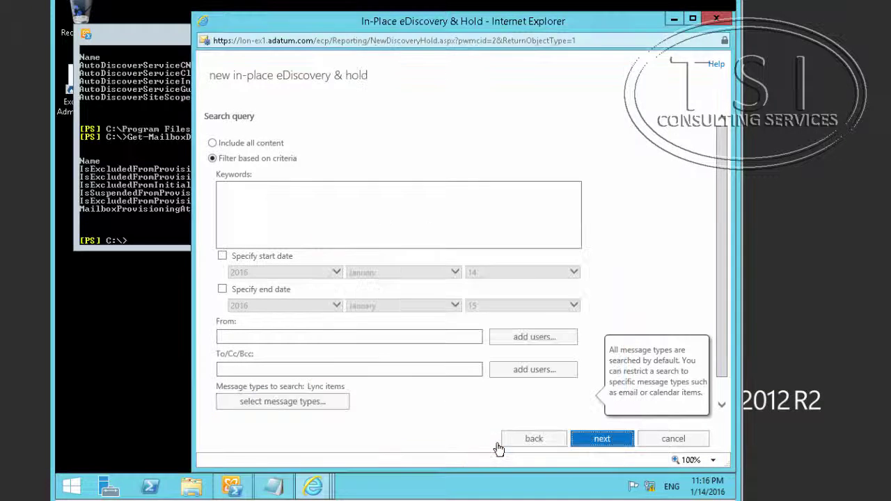
left_click(598, 445)
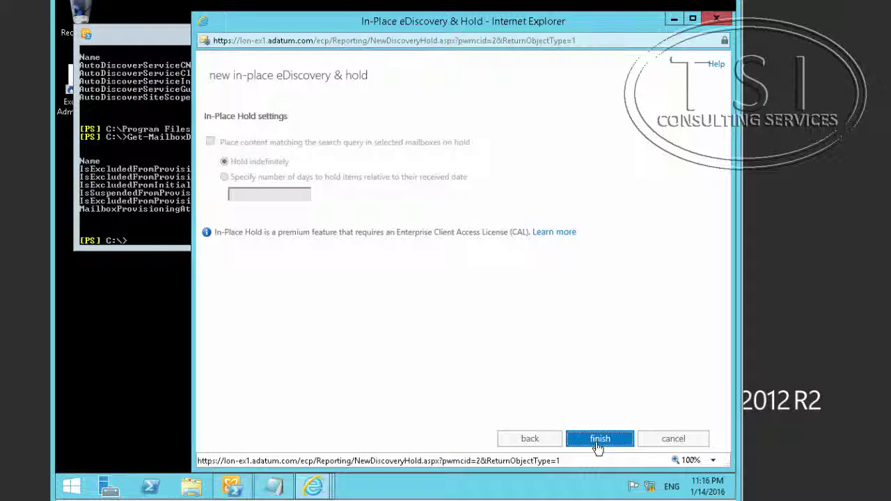
left_click(598, 439)
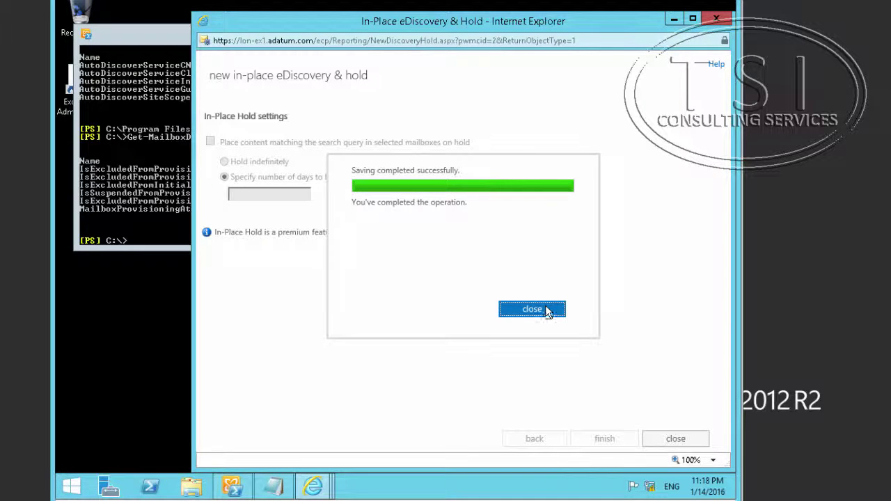
Close the save confirmation and refresh the eDiscovery list until SfBItems appears.
left_click(532, 309)
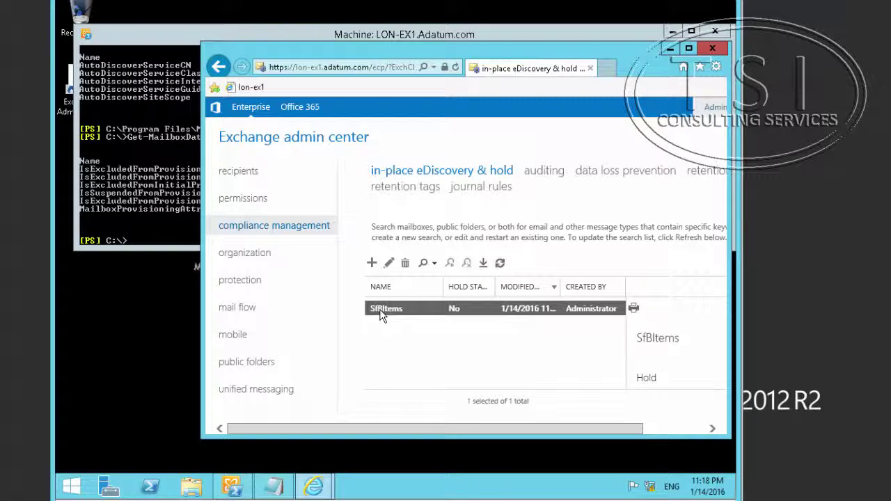
left_click(499, 263)
left_click(499, 263)
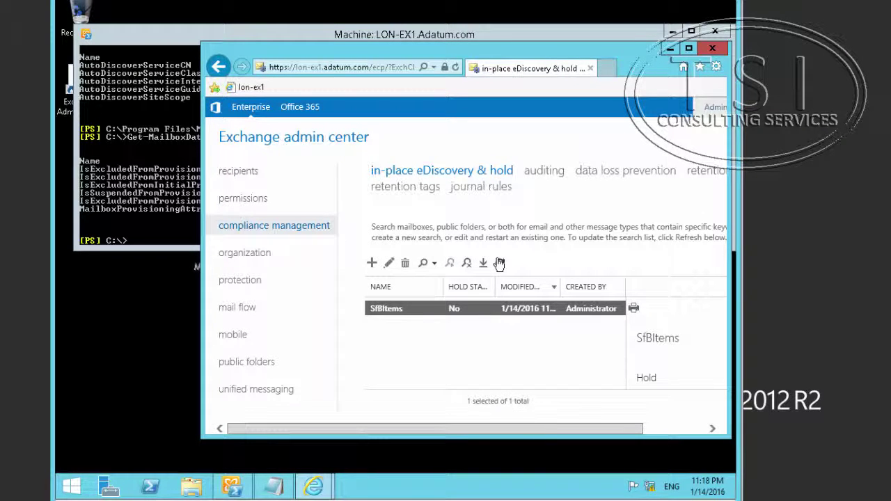
left_click(499, 263)
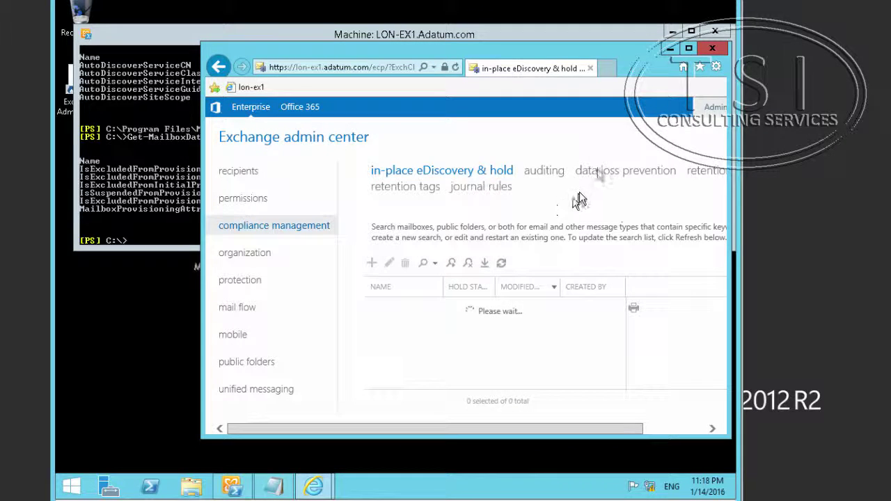
Maximize the browser, recheck the SfBItems estimate status, and select the Troubleshoot failed archiving task in Word.
left_click(688, 48)
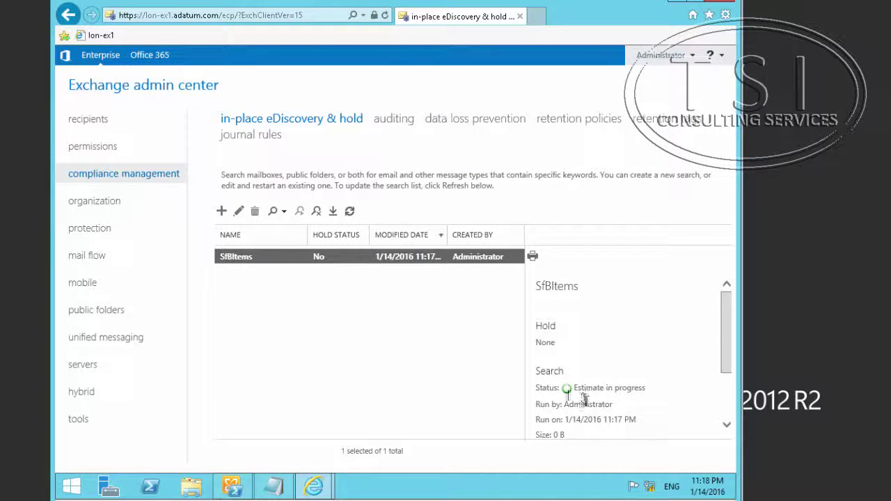
left_click_drag(574, 387, 646, 391)
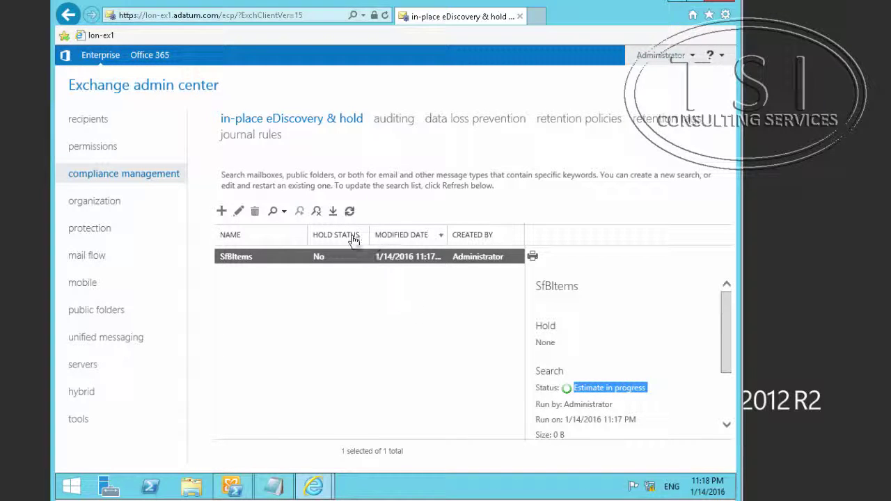
left_click(350, 212)
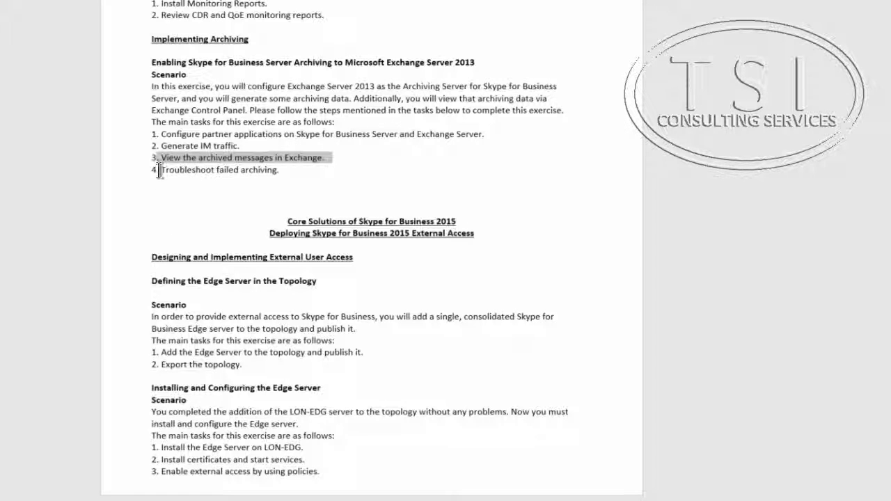
left_click_drag(159, 170, 285, 173)
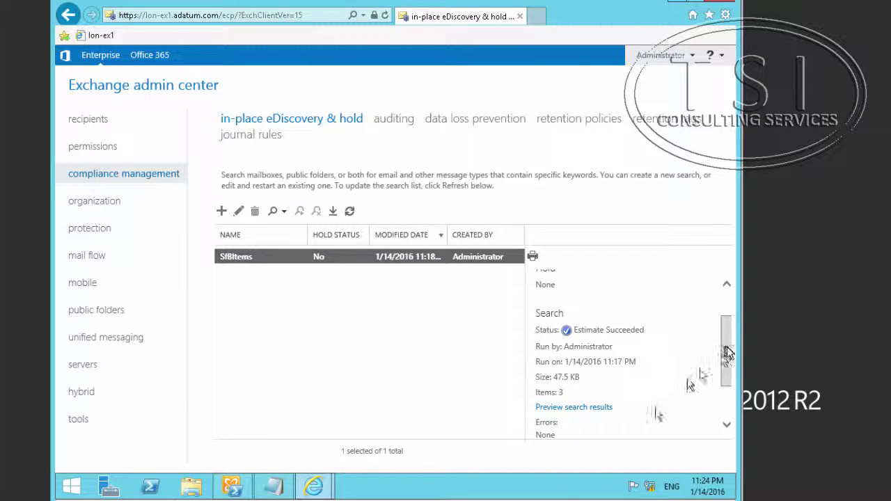
Preview the SfBItems results: 3 conversation items (48 KB) across two mailboxes.
left_click(574, 410)
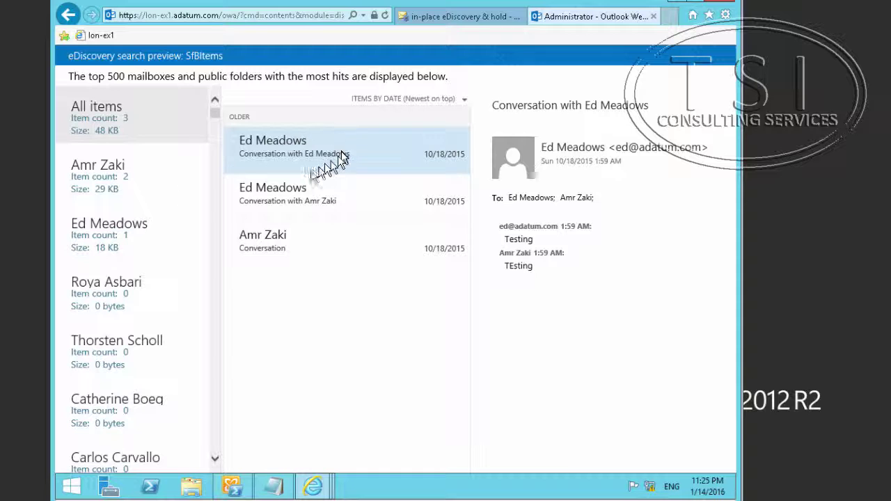
left_click(288, 199)
left_click(293, 244)
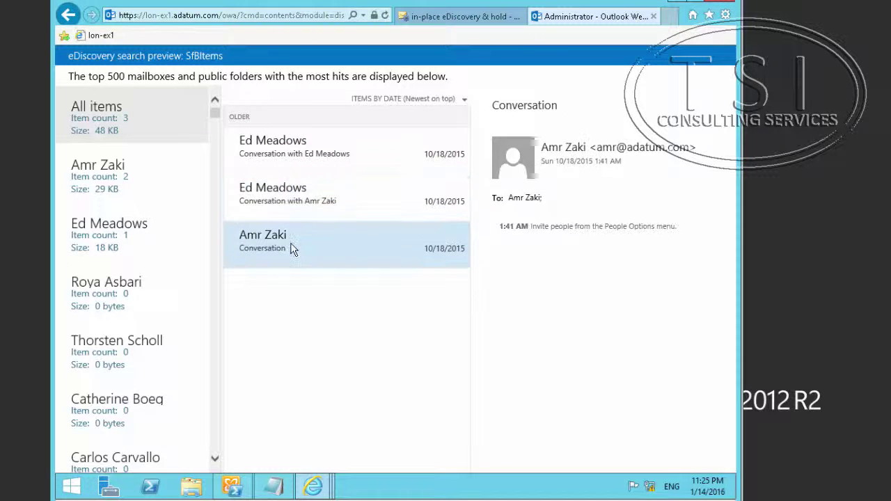
left_click(290, 152)
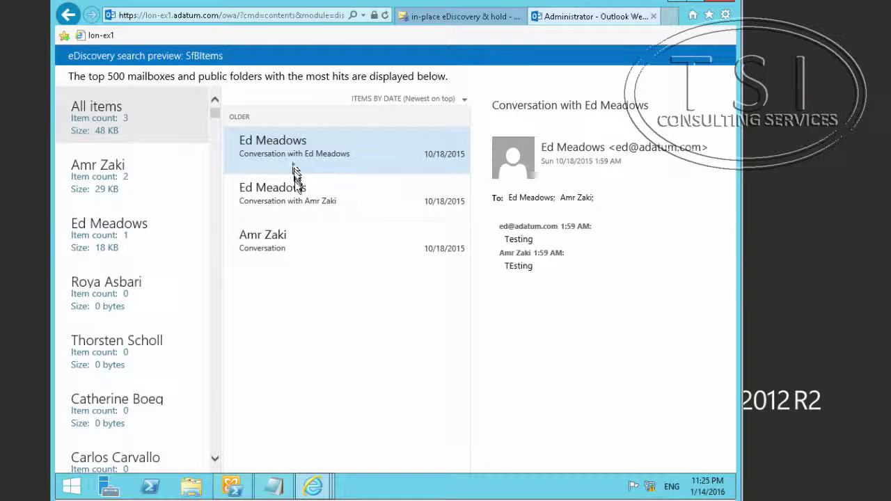
scroll(160, 263, "down", 4)
scroll(161, 262, "up", 4)
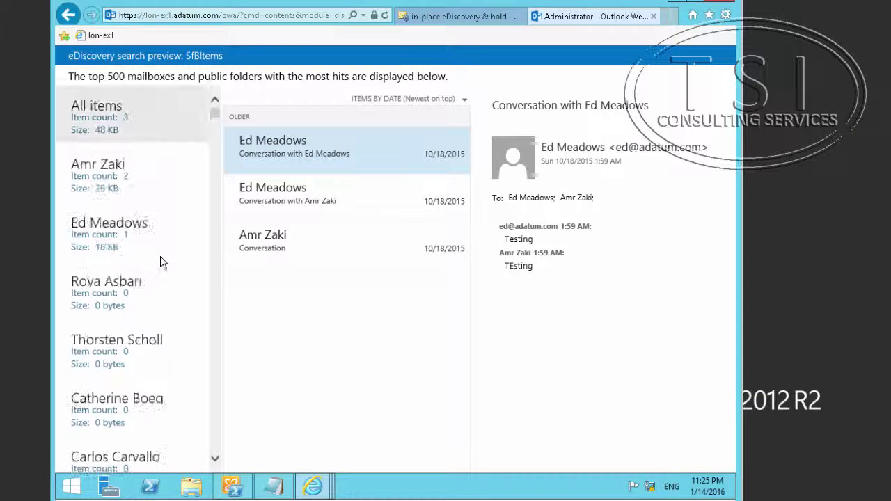
left_click(110, 179)
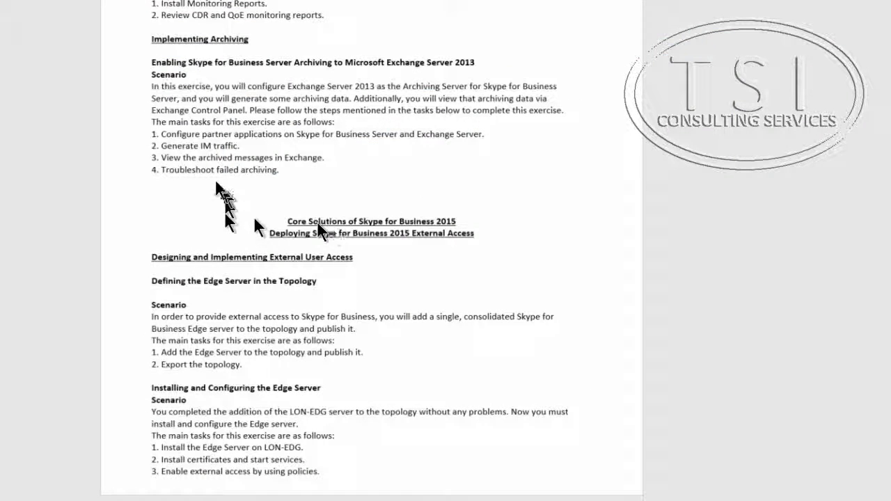
Select the line '4. Troubleshoot failed archiving.' in the Word lab guide.
triple_click(215, 176)
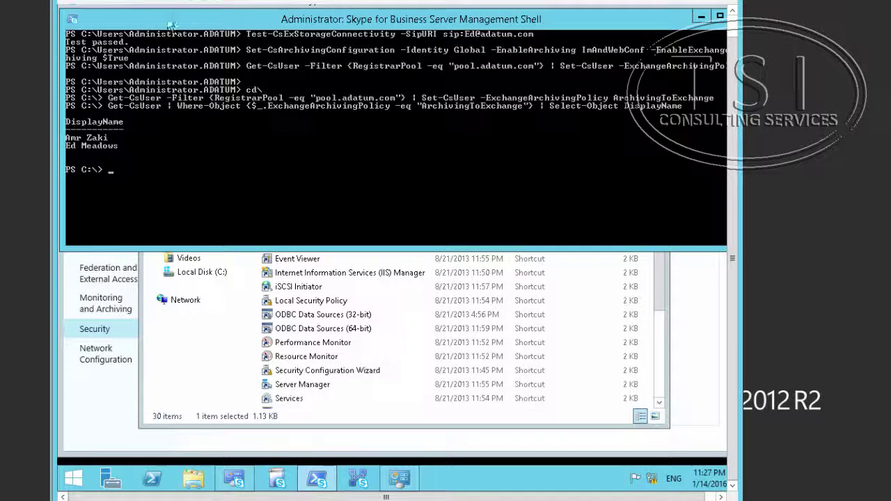
Run New-CsArchivingConfiguration for site 'Adatum Headquarters' with -EnableArchiving None.
left_click(155, 6)
type("New-CsArchiv")
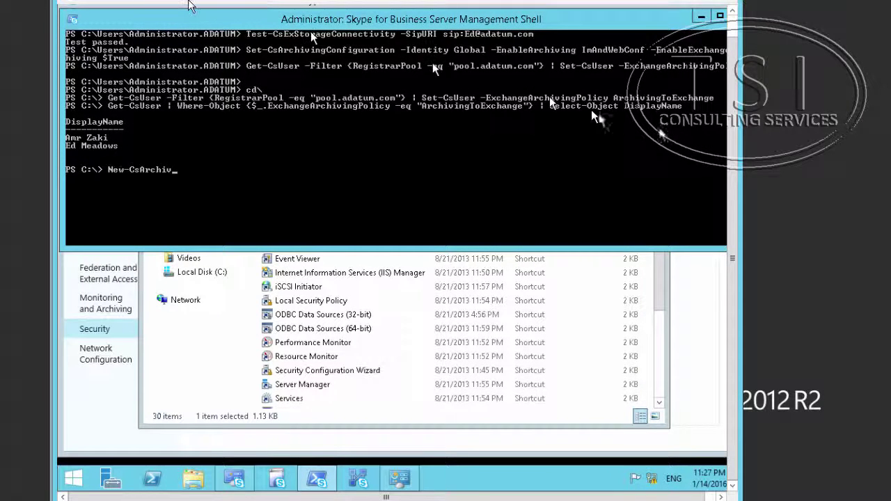
type("ingConfiguration -Identity site:\"Adatum Headquarters\" -EnableArchiving None")
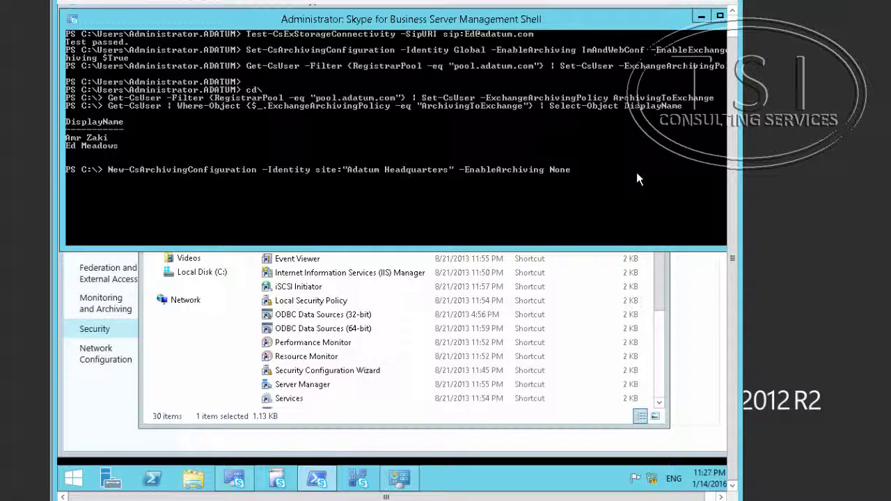
key("Return")
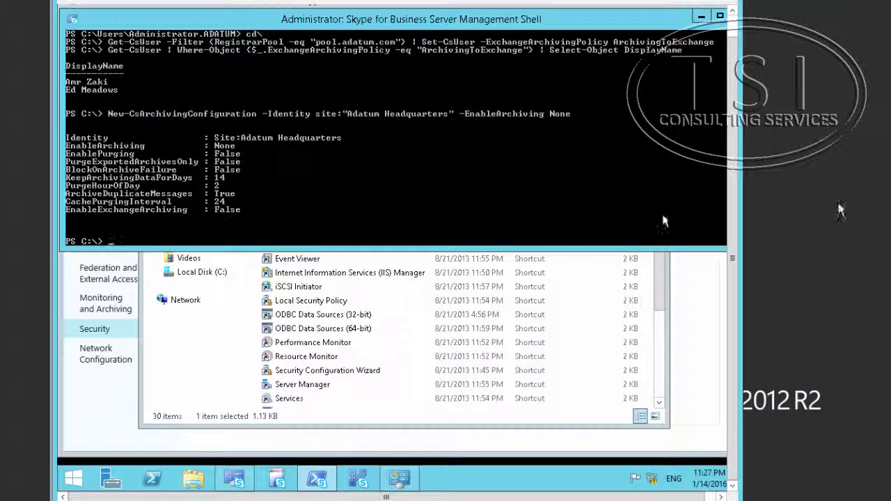
left_click(235, 481)
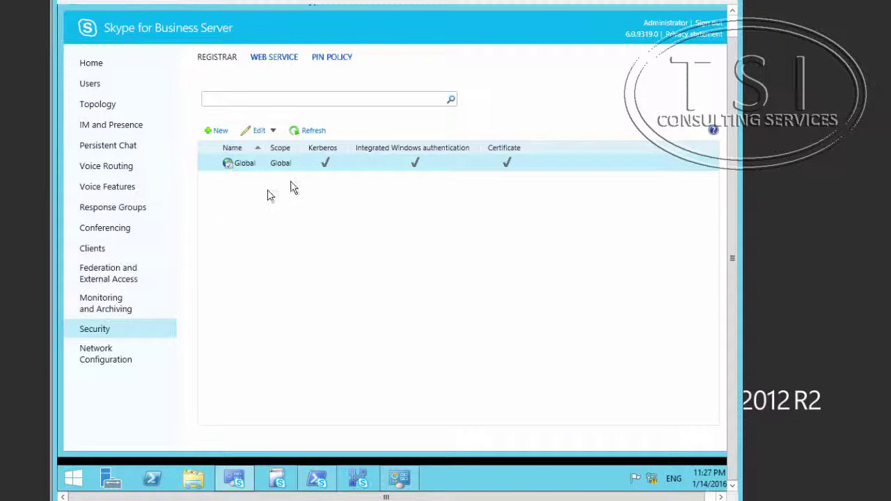
Open Monitoring and Archiving > Archiving Configuration and inspect the Adatum Headquarters entry set to Disable archiving.
left_click(123, 307)
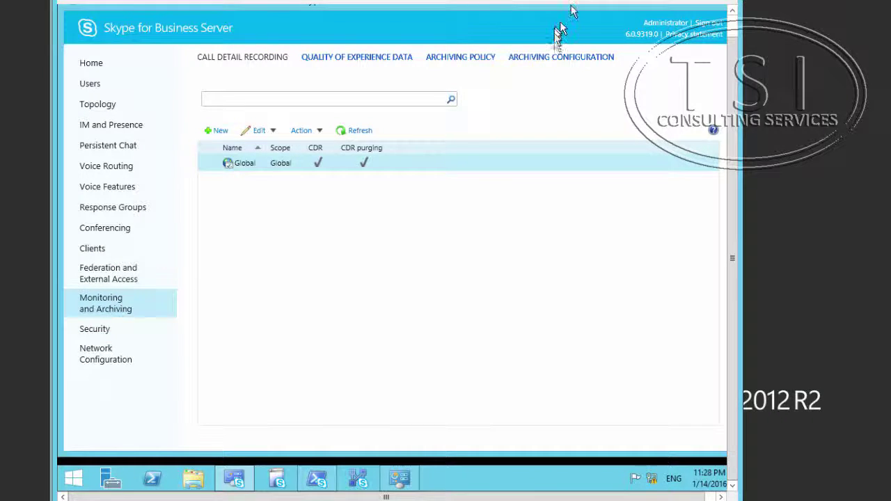
left_click(551, 58)
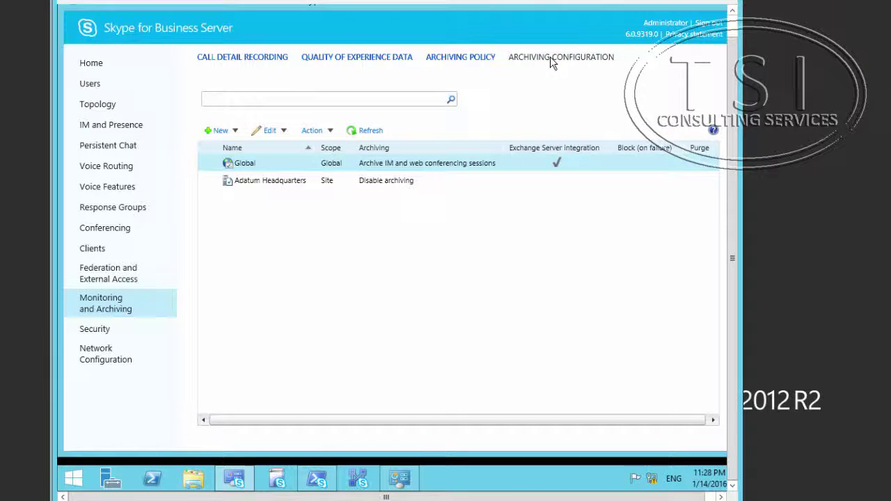
left_click(274, 187)
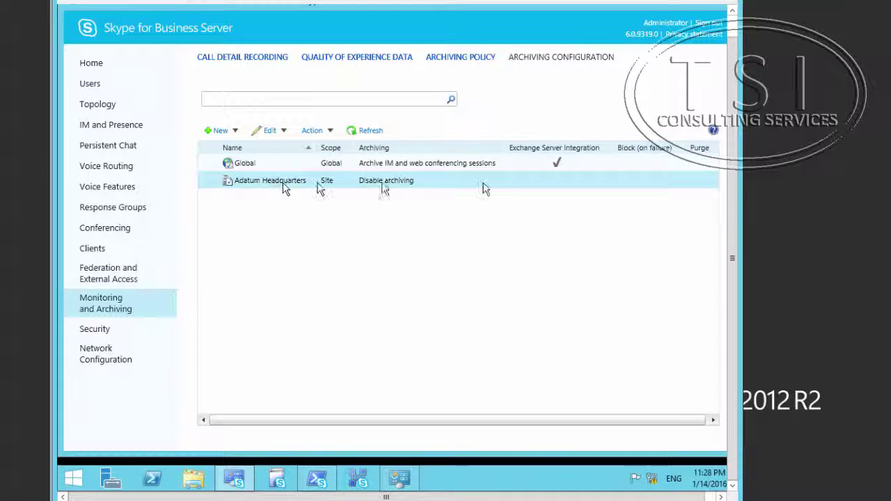
double_click(385, 188)
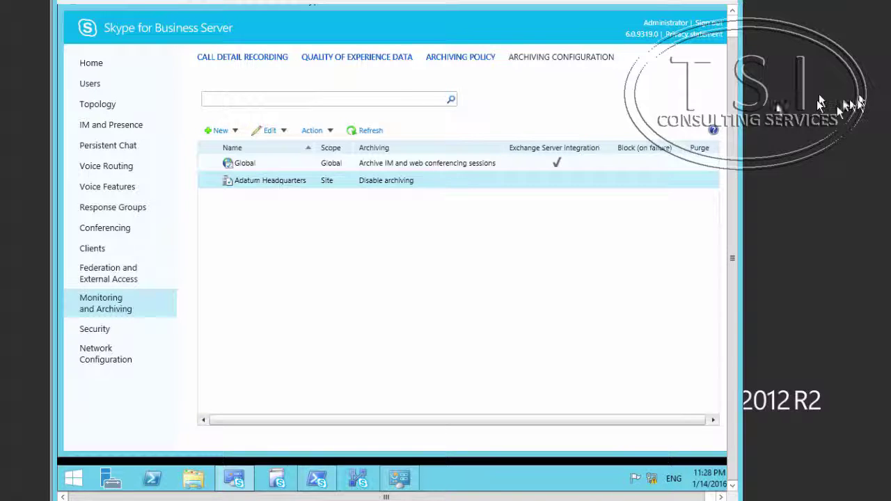
Commit a new pool configuration for Registrar:pool.adatum.com set to 'Archive IM and web conferencing sessions'.
left_click(228, 132)
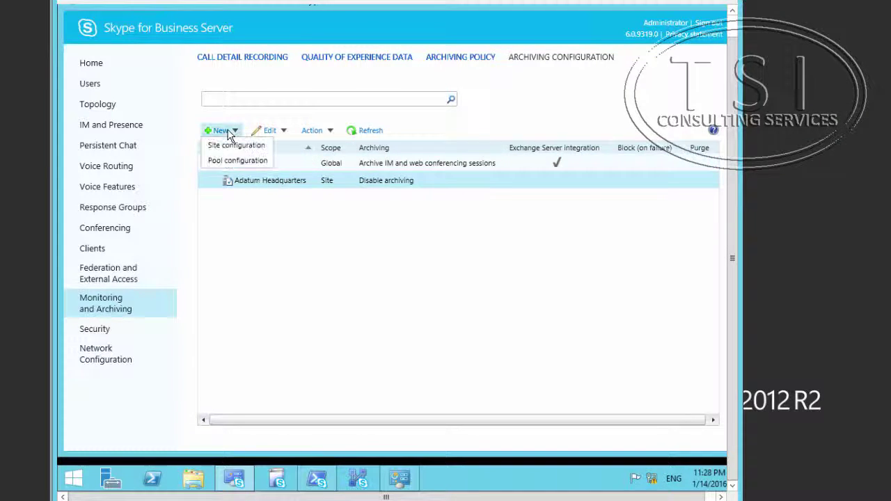
left_click(236, 161)
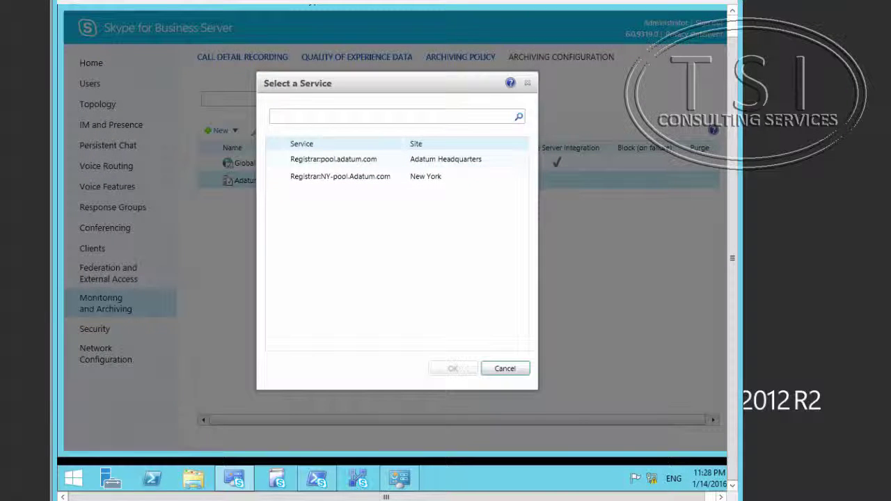
left_click(326, 162)
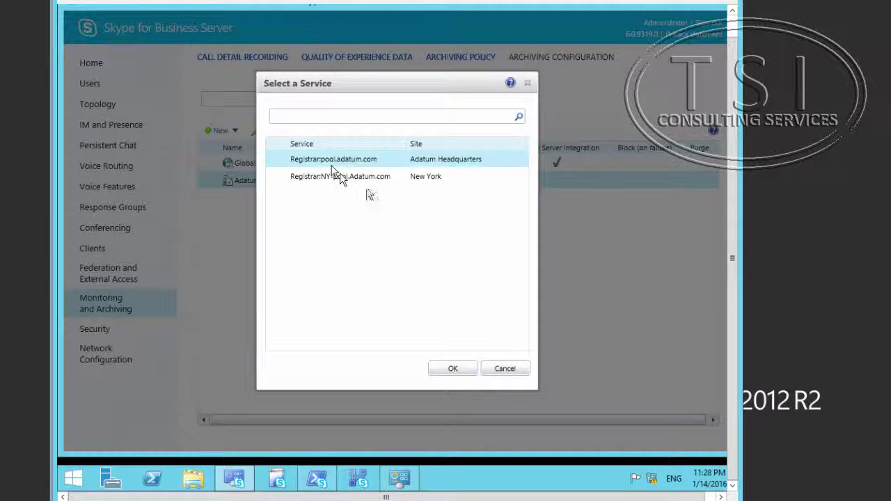
left_click(453, 370)
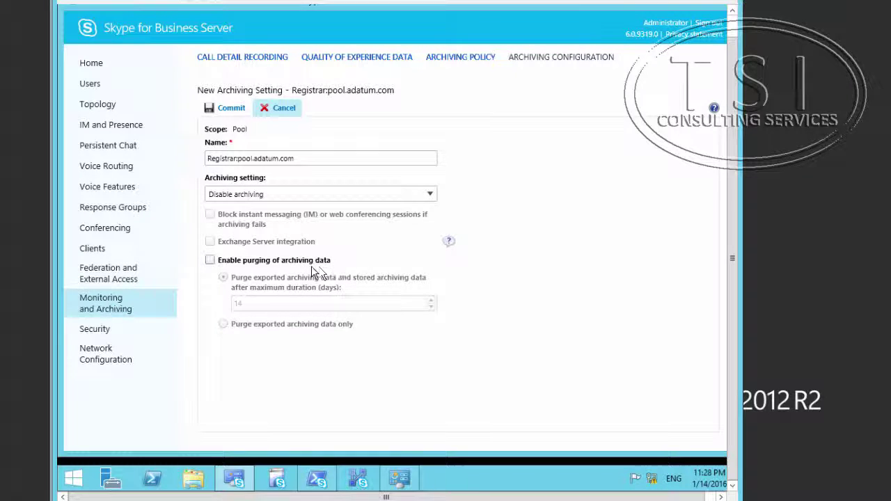
left_click(406, 195)
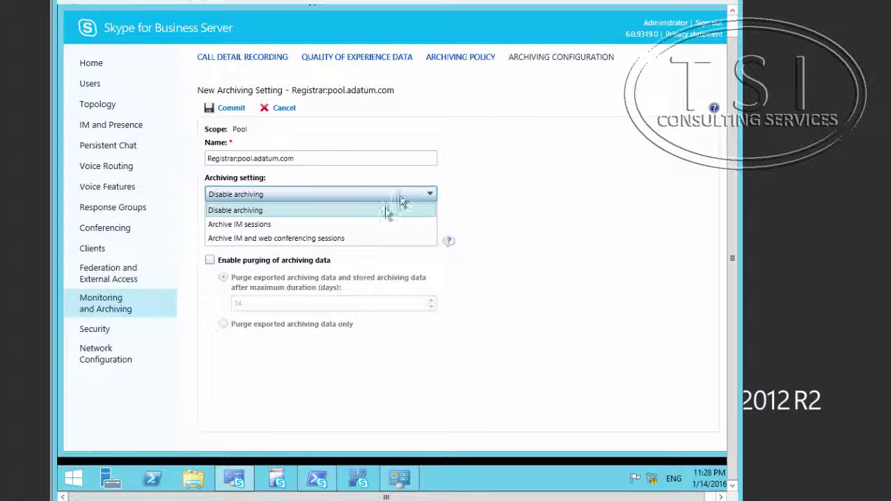
left_click(335, 239)
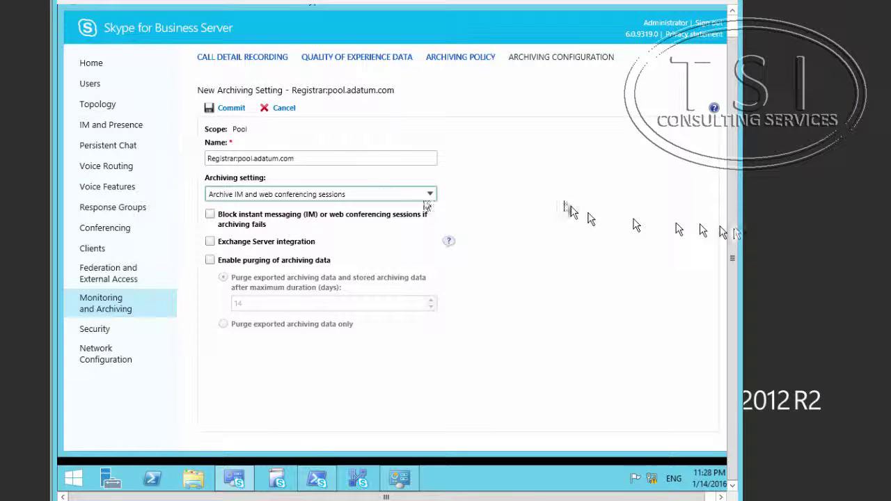
left_click(229, 108)
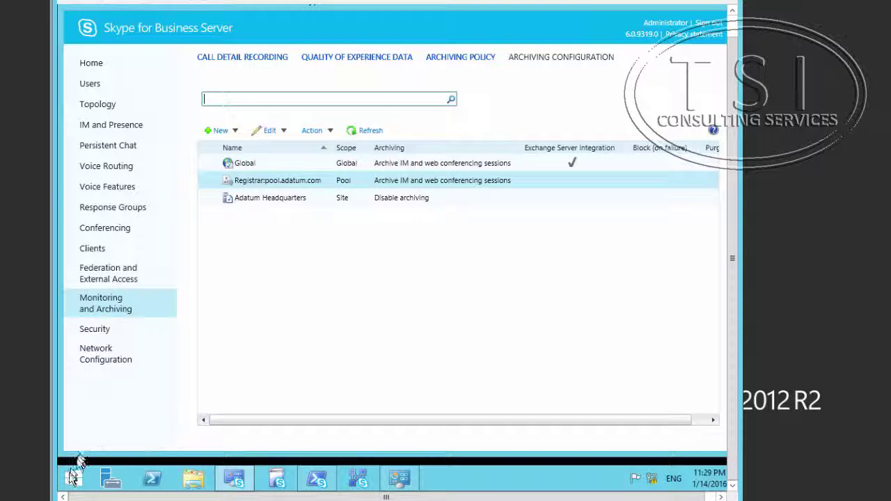
Launch Notepad via Run and type the New-CsArchivingConfiguration command disabling archiving for site 'Adatum Headquarters'.
left_click(73, 479)
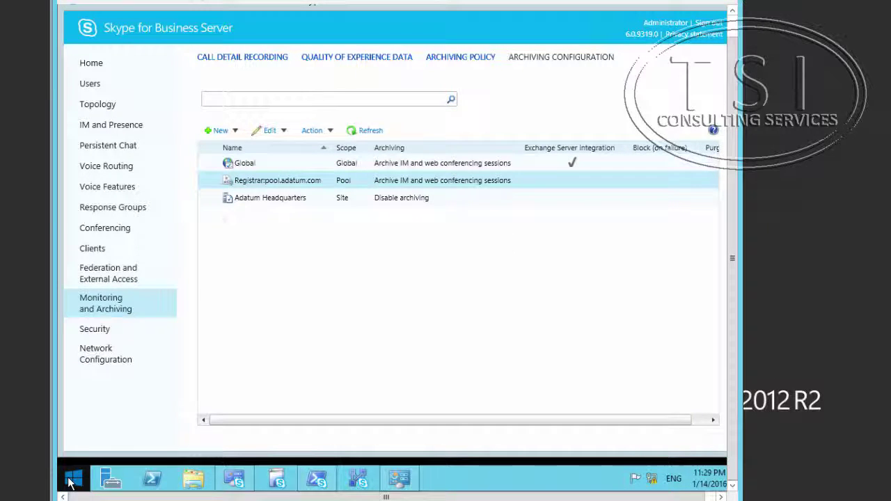
right_click(71, 478)
left_click(103, 434)
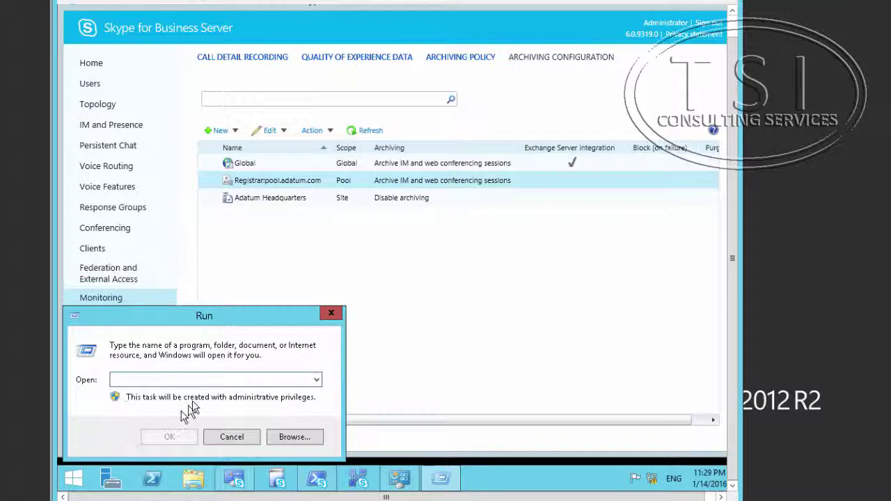
type("notepad")
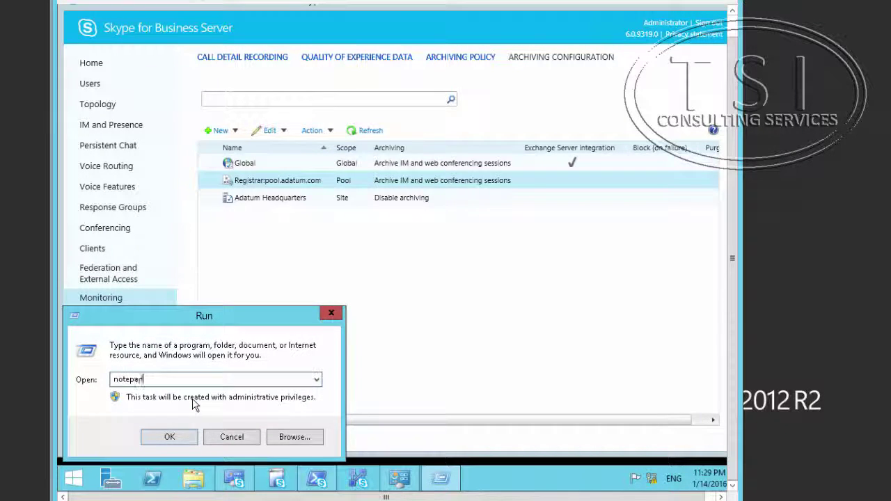
key("Return")
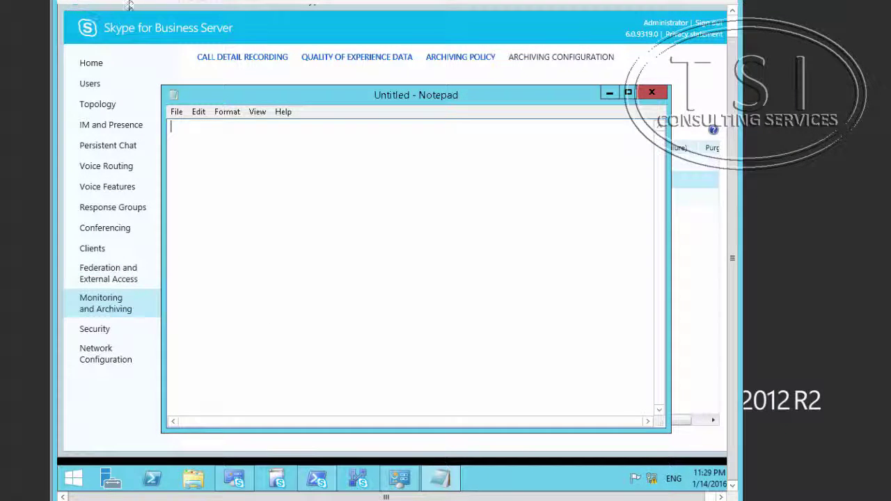
type("New-CsArchivingConfiguration -Identity site:\"Adatum Headquarters\" -EnableArchiving None")
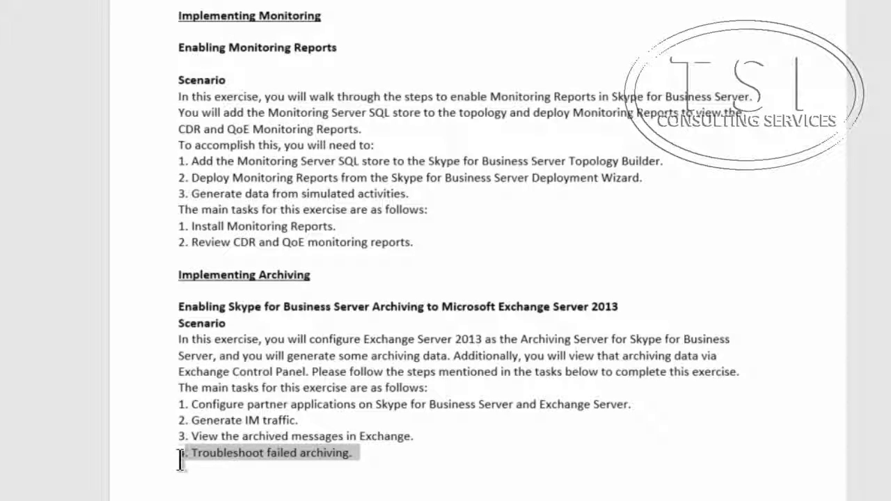
Select the line '4. Troubleshoot failed archiving.' in the Word lab instructions.
left_click_drag(179, 459, 368, 457)
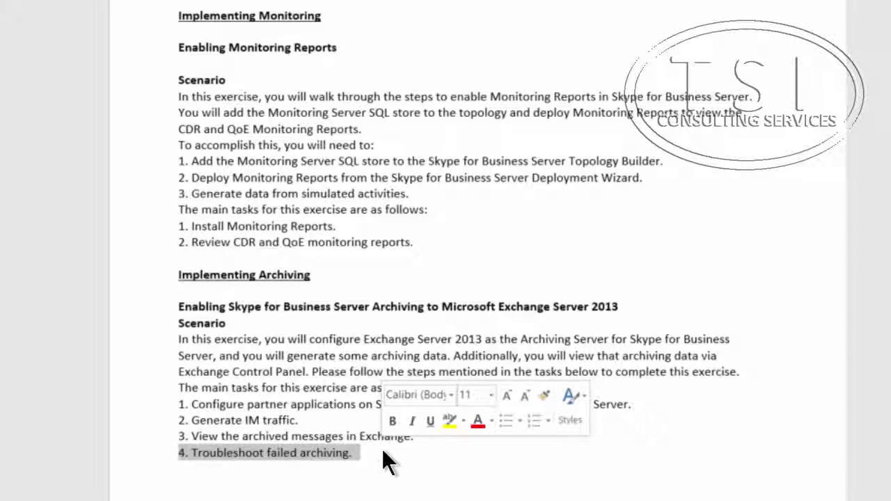